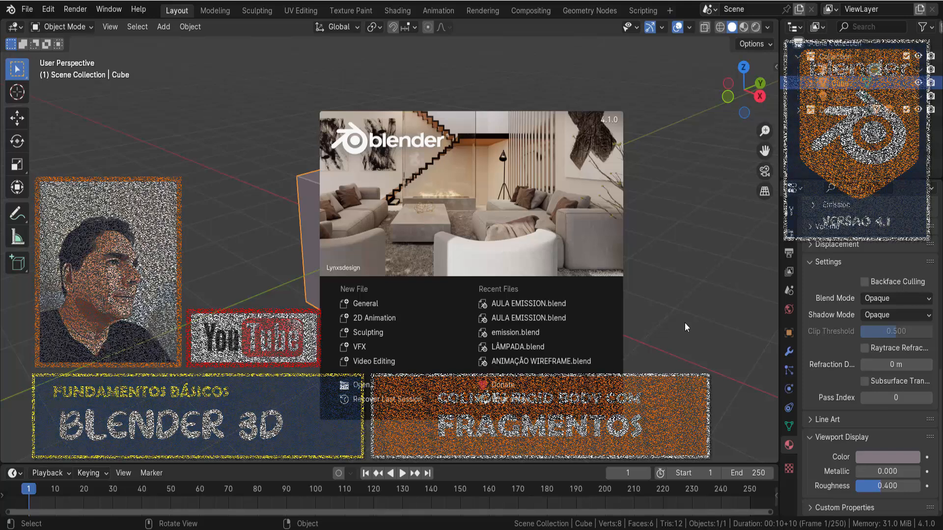
# Draw an annotation scribble on the cube's top face with placement set to Surface, and return to the Select Box tool.
pyautogui.click(680, 318)
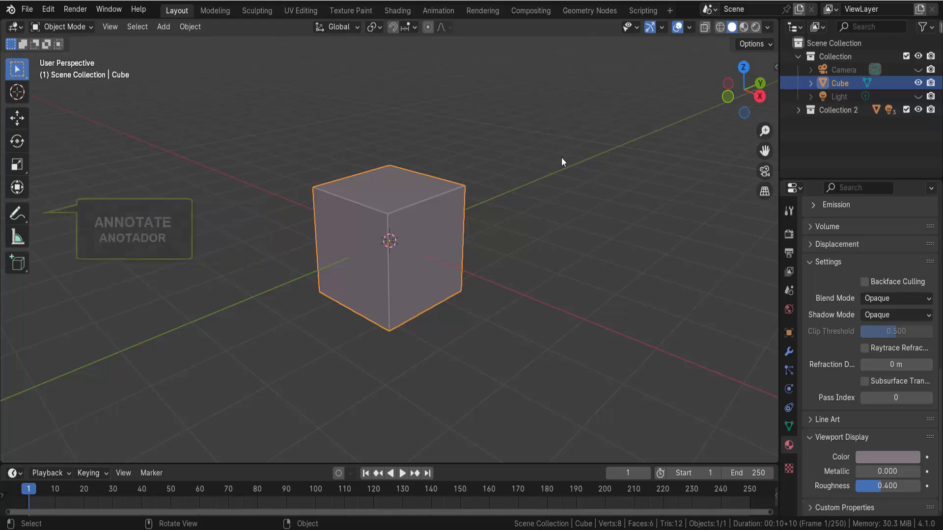
pyautogui.click(17, 214)
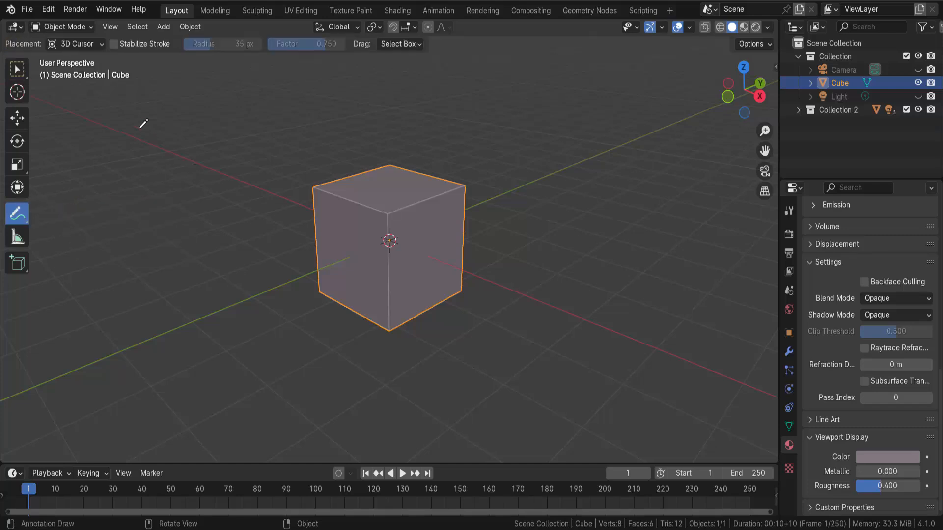
pyautogui.click(102, 45)
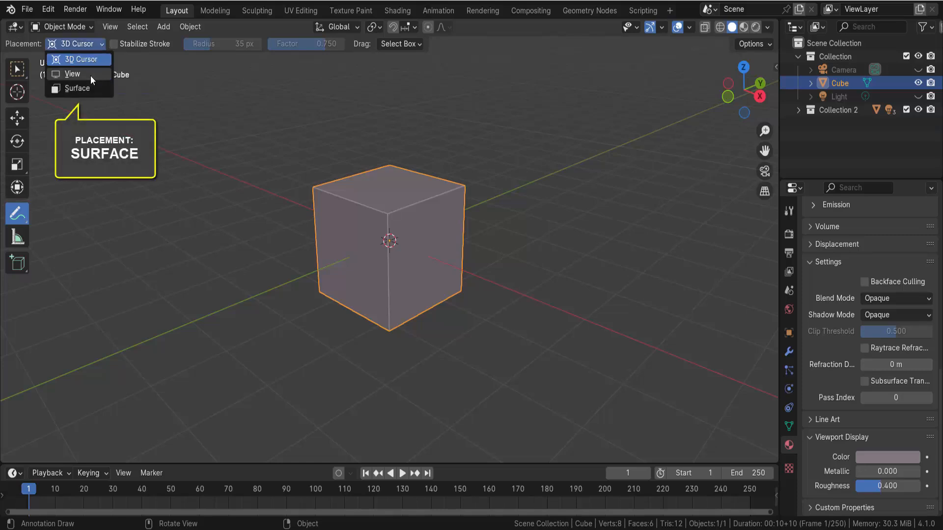
pyautogui.click(77, 88)
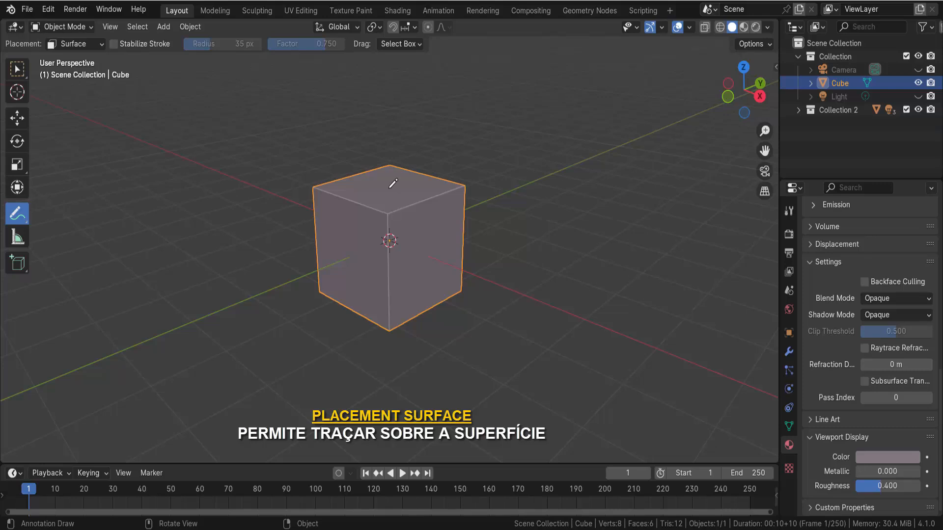
pyautogui.scroll(3, 393, 183)
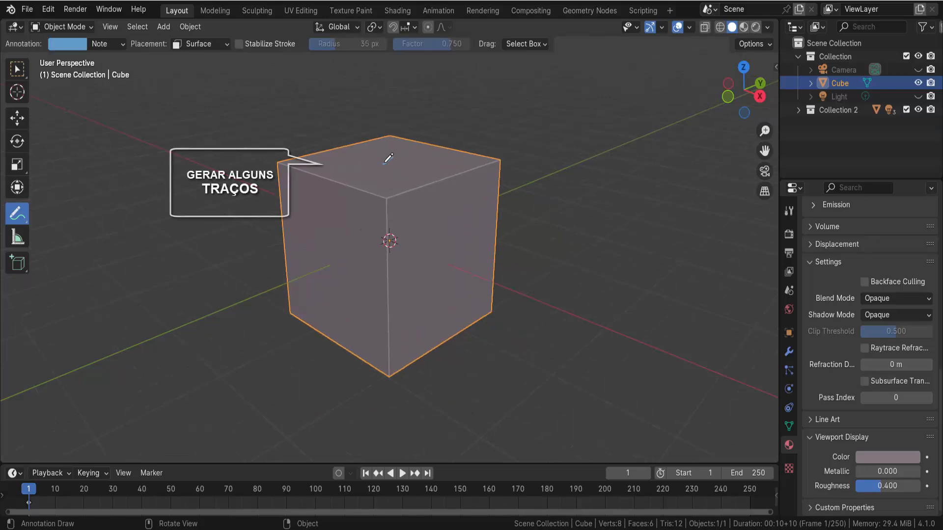
pyautogui.moveTo(392, 157)
pyautogui.mouseDown()
pyautogui.moveTo(398, 164)
pyautogui.moveTo(369, 156)
pyautogui.moveTo(389, 160)
pyautogui.moveTo(379, 150)
pyautogui.moveTo(400, 165)
pyautogui.moveTo(392, 148)
pyautogui.moveTo(376, 166)
pyautogui.moveTo(393, 153)
pyautogui.moveTo(394, 170)
pyautogui.moveTo(391, 158)
pyautogui.moveTo(408, 143)
pyautogui.mouseUp()
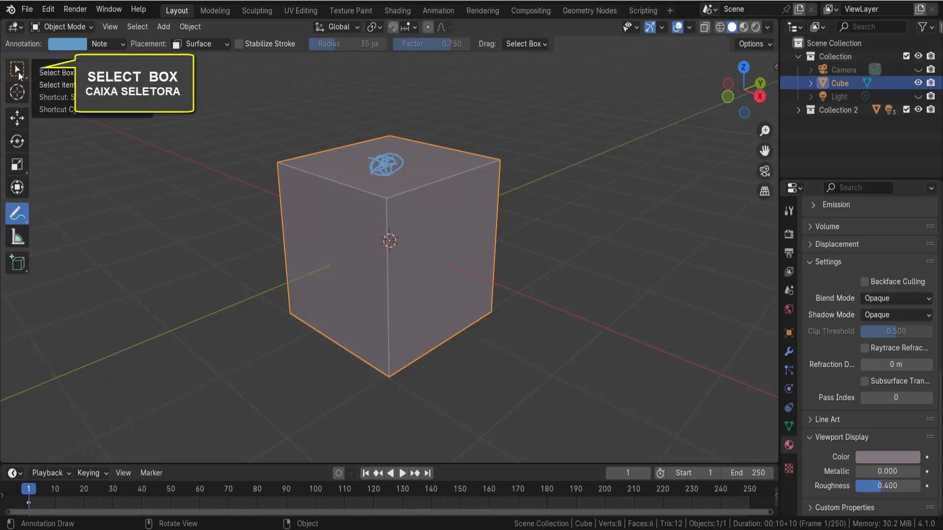
pyautogui.click(18, 72)
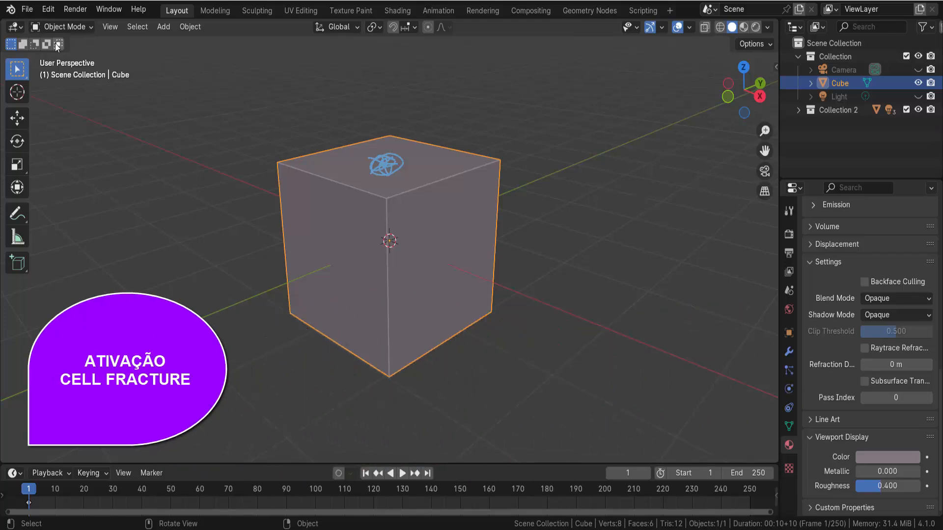
# Enable the Object: Cell Fracture add-on in the preferences and view its details.
pyautogui.click(50, 12)
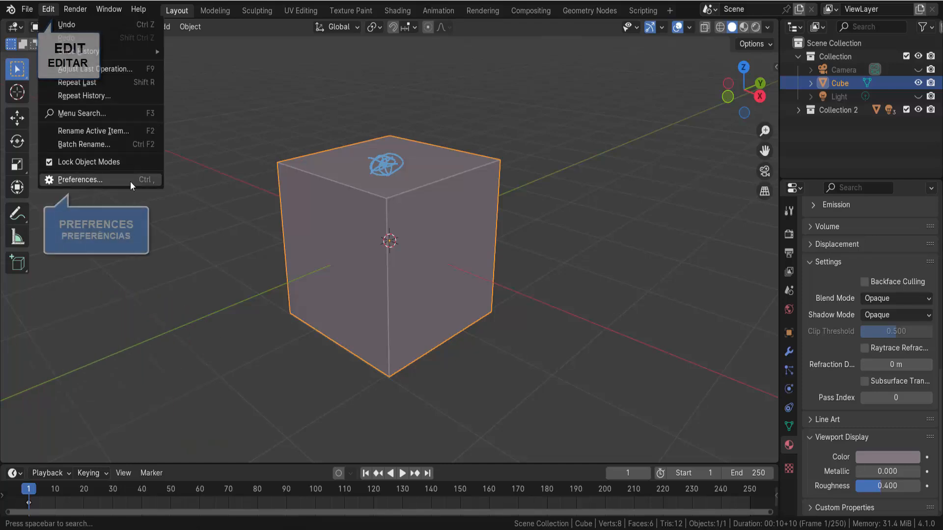
pyautogui.click(146, 180)
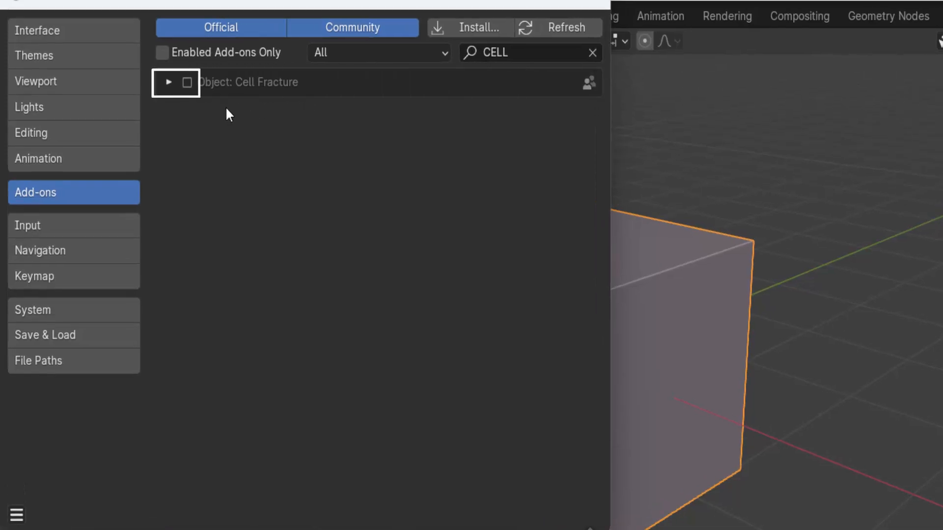
pyautogui.click(187, 82)
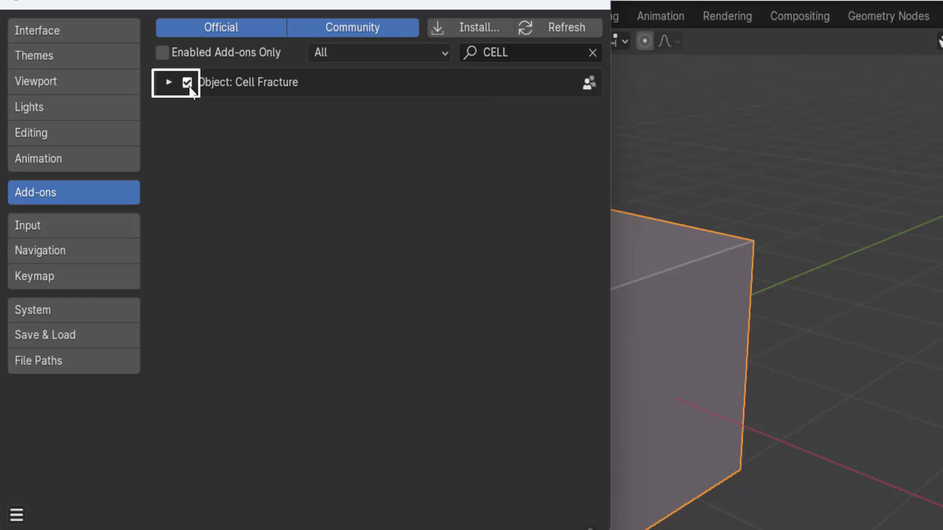
pyautogui.click(169, 83)
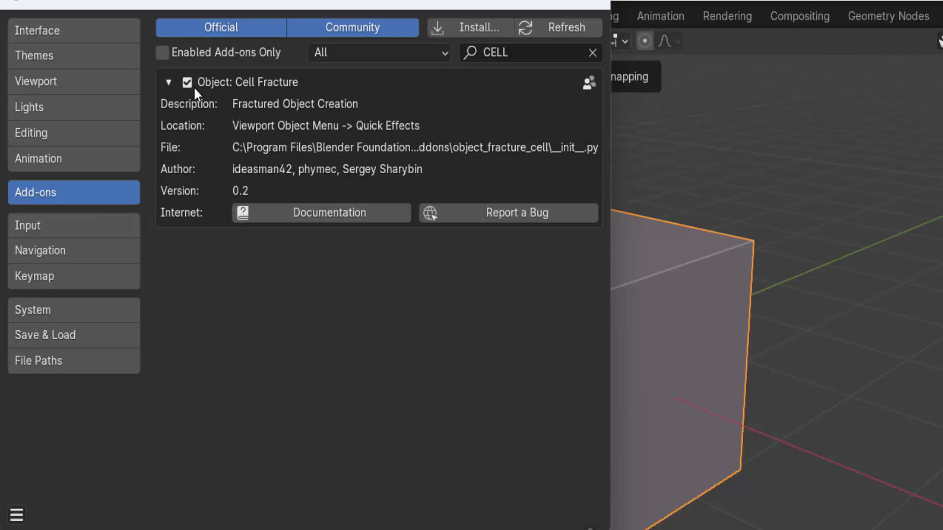
pyautogui.click(169, 83)
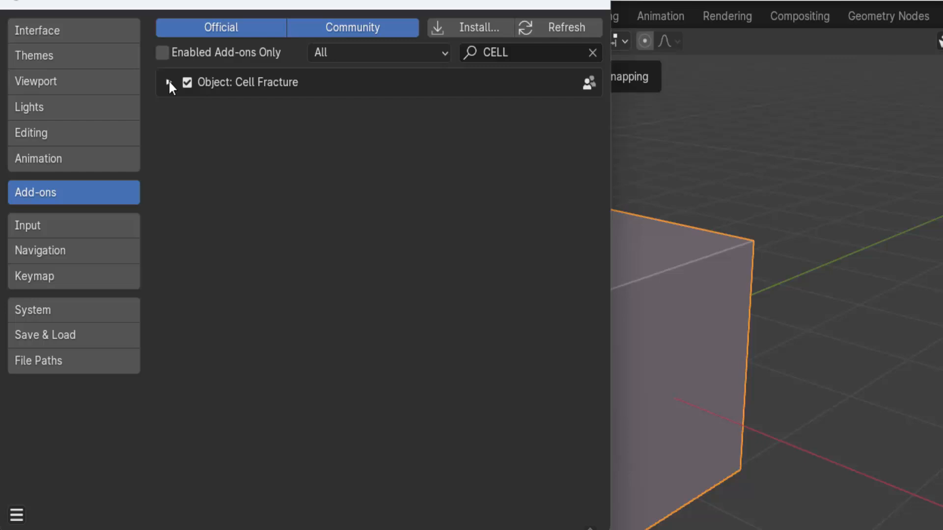
# Search the add-ons for EXTRA and enable Add Mesh: Extra Objects.
pyautogui.click(524, 52)
pyautogui.write('E')
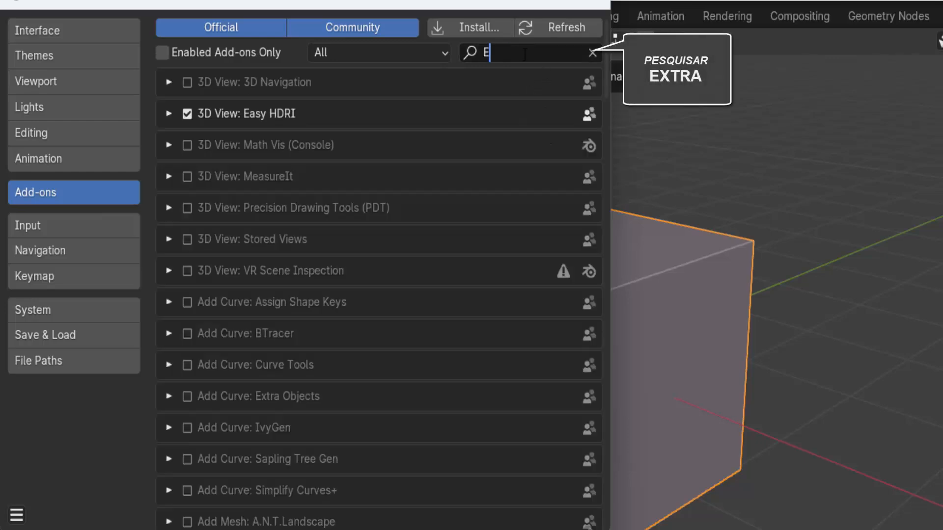
pyautogui.write('XTRA')
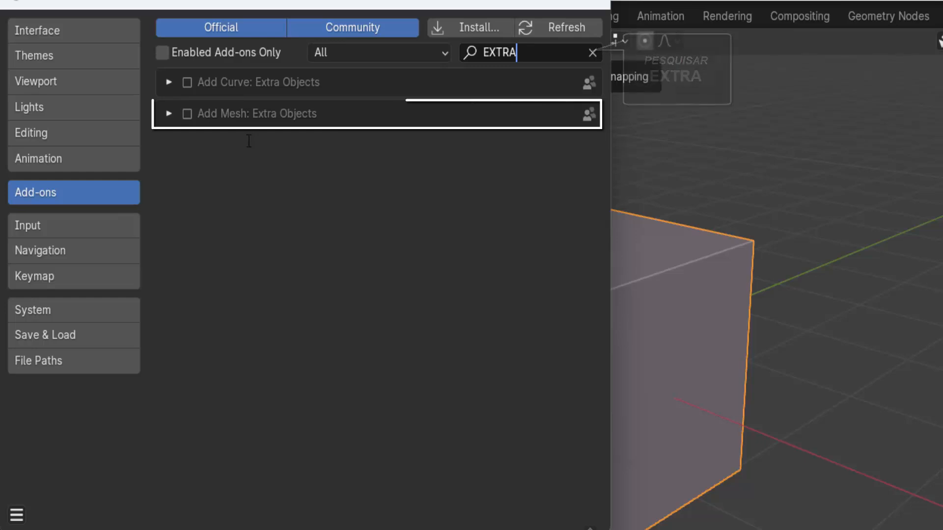
pyautogui.click(189, 116)
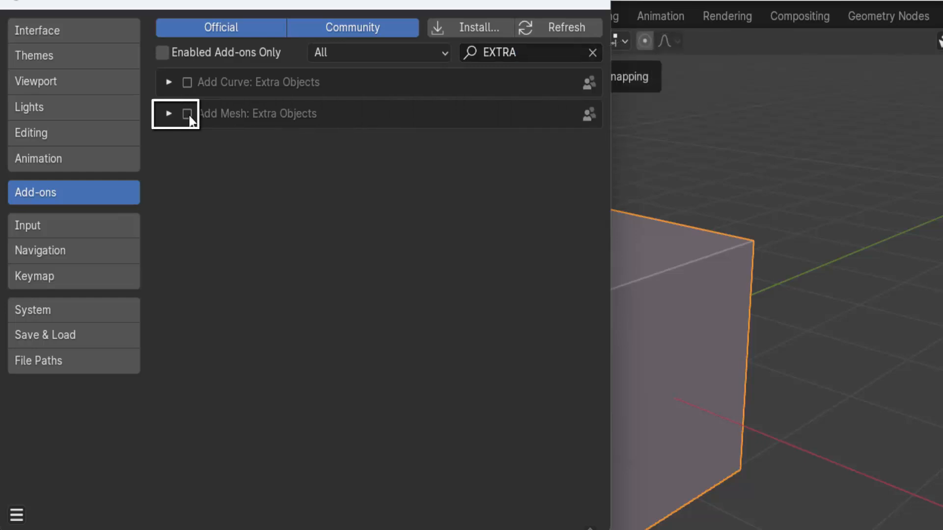
pyautogui.click(187, 115)
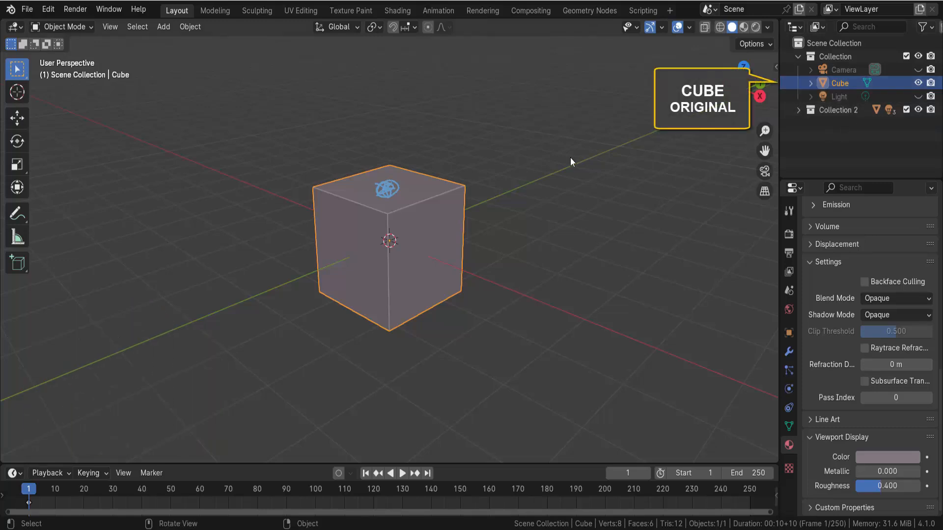
# Start Cell Fracture on the cube with Annotation Pencil as point source, Source Limit 167 and Noise 0.36.
pyautogui.click(190, 27)
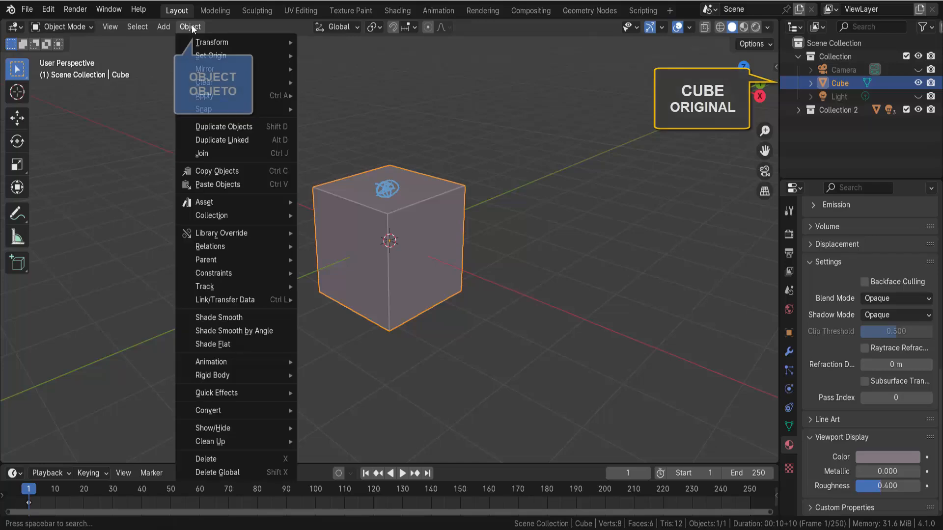
pyautogui.moveTo(205, 393)
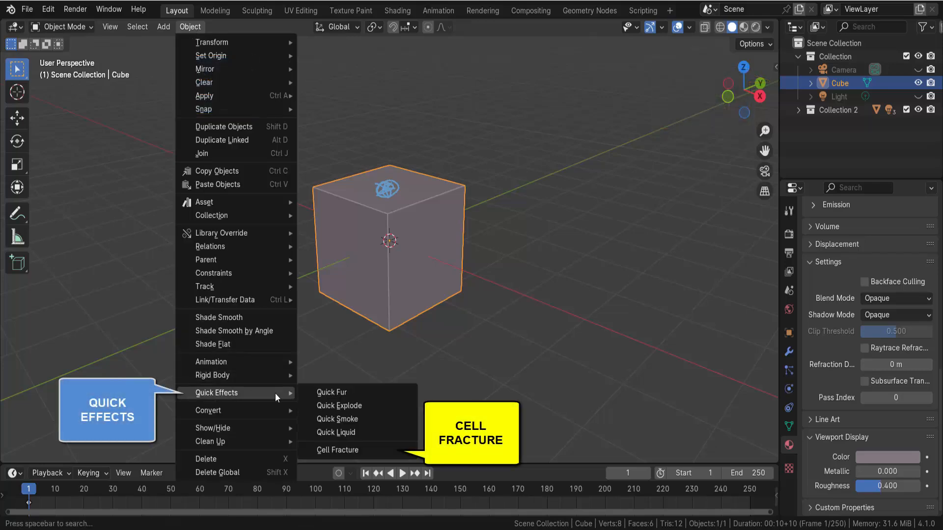
pyautogui.click(383, 450)
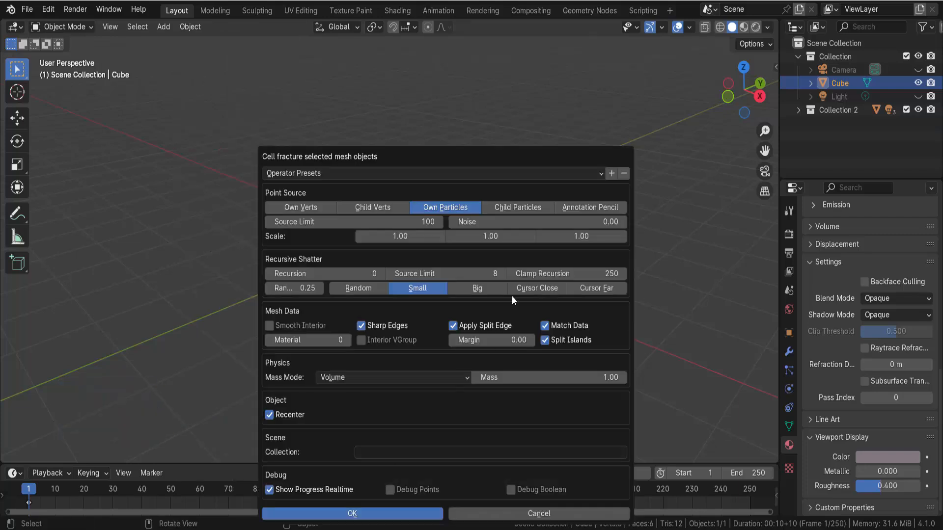
pyautogui.moveTo(474, 152); pyautogui.dragTo(461, 59)
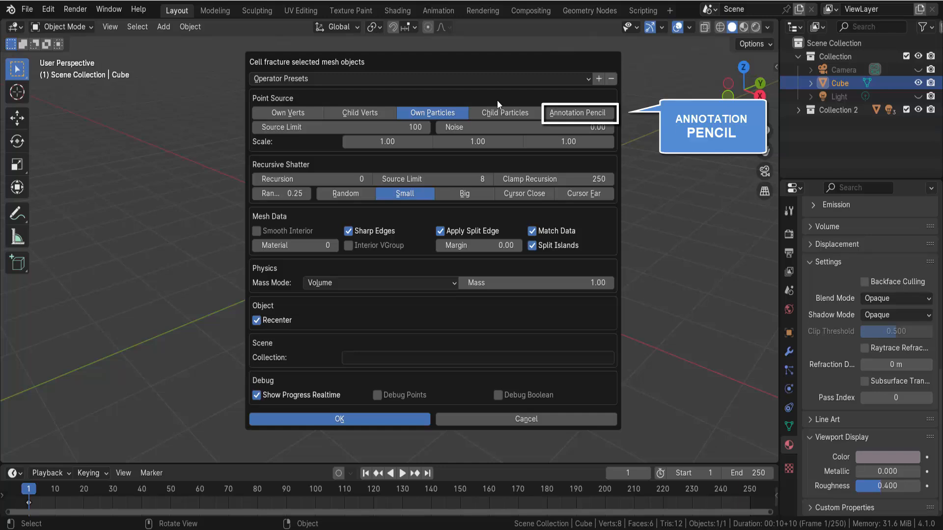
pyautogui.click(579, 114)
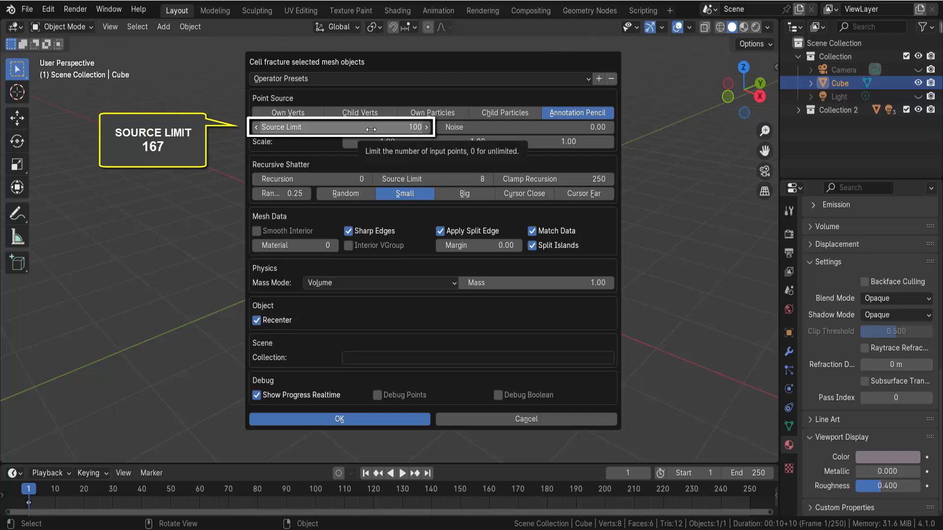
pyautogui.moveTo(368, 129); pyautogui.dragTo(408, 129)
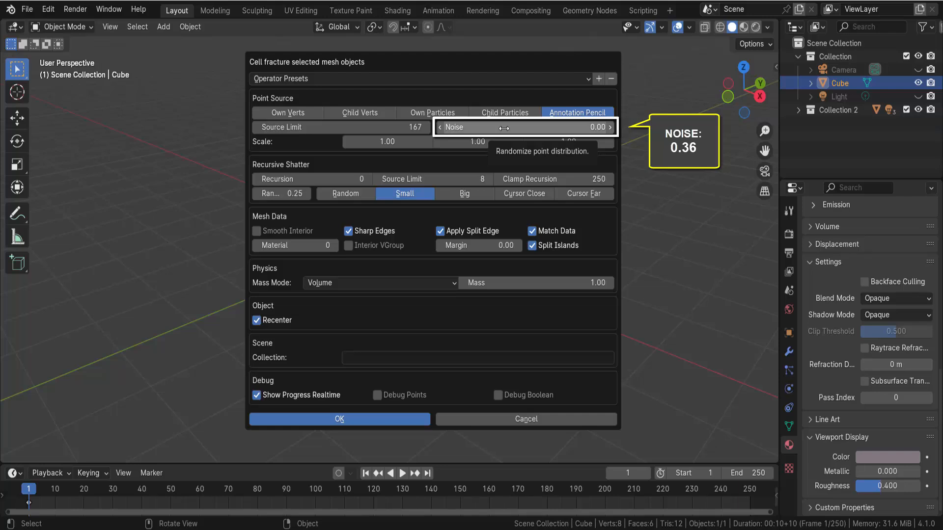
pyautogui.moveTo(504, 128); pyautogui.dragTo(602, 128)
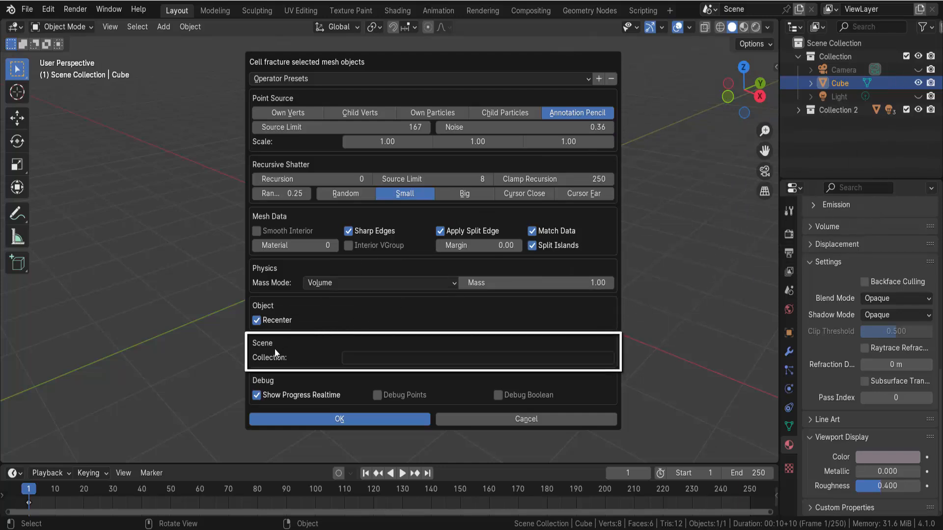
# Set the fracture's output collection to FRAGMENTOS and run the fracture.
pyautogui.click(350, 359)
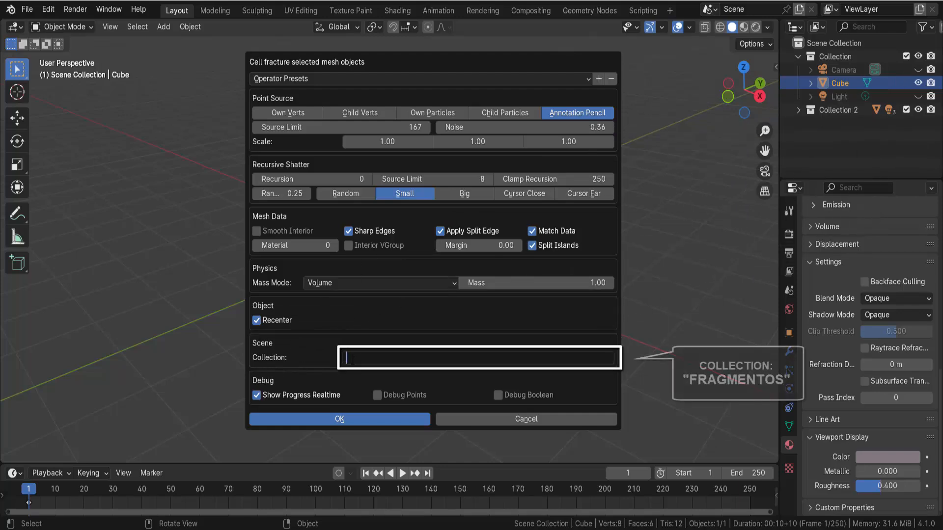
pyautogui.write('FRAGMENTOS')
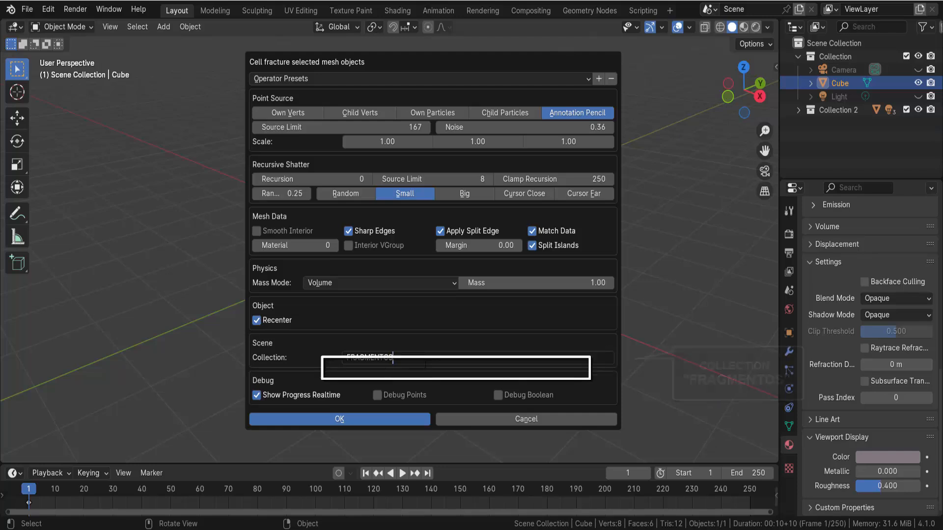
pyautogui.click(347, 421)
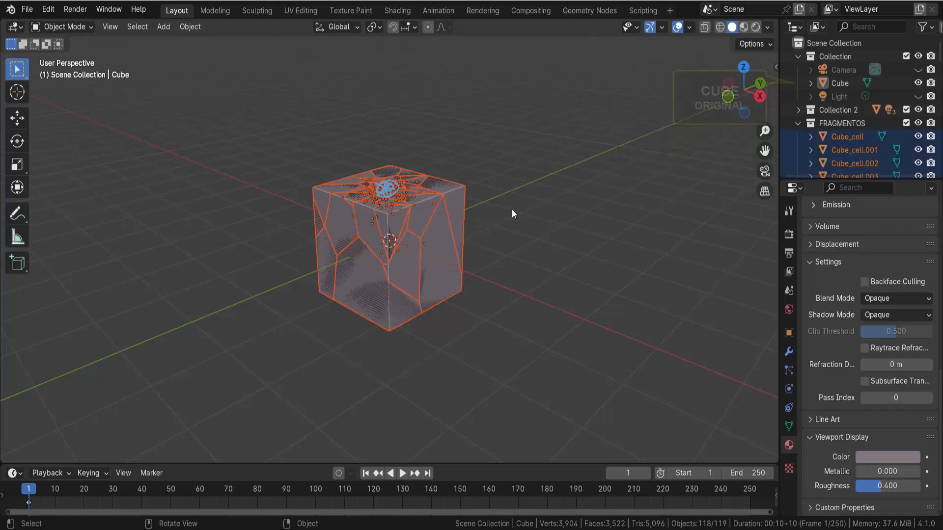
# Hide the original cube in the viewport and erase the annotation scribble with Annotate Eraser, returning to Select Box.
pyautogui.scroll(2, 512, 210)
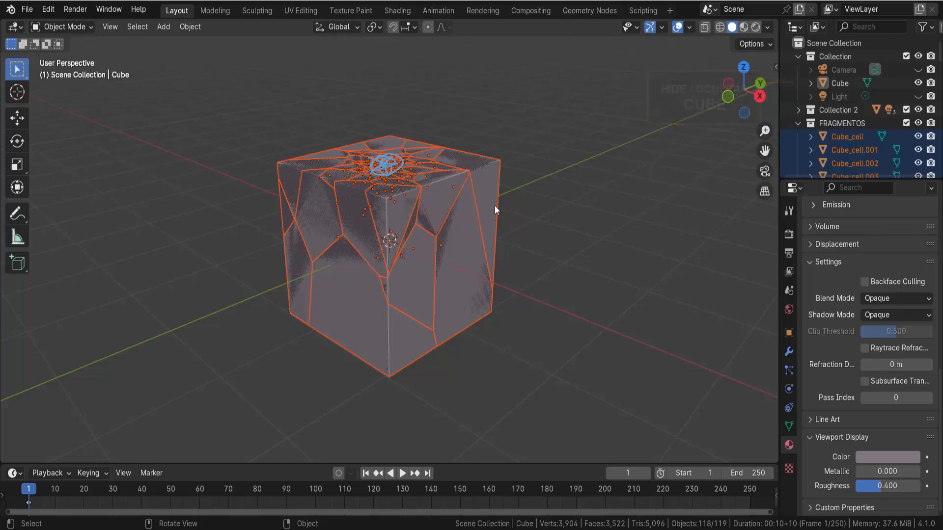
pyautogui.click(917, 84)
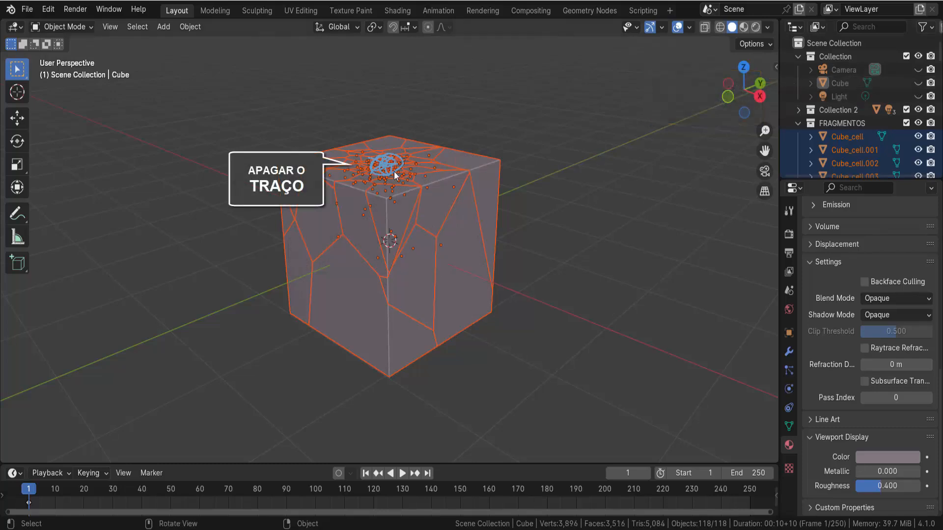
pyautogui.click(23, 222)
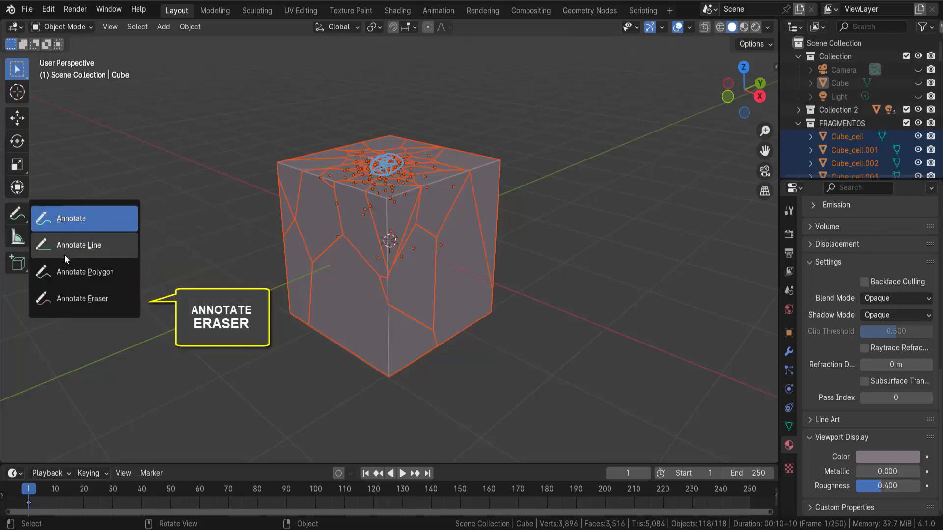
pyautogui.click(75, 299)
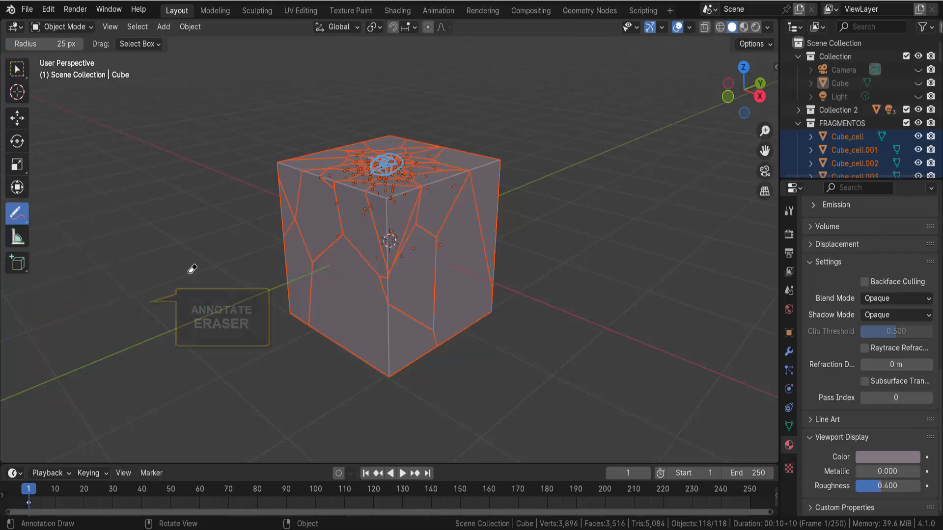
pyautogui.moveTo(401, 159); pyautogui.dragTo(378, 162)
pyautogui.click(17, 69)
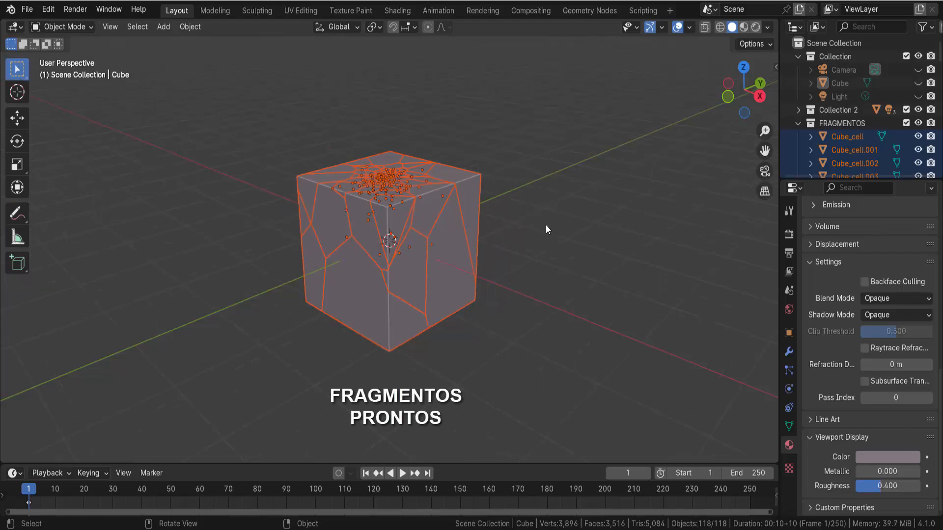
# Play the animation briefly to check the fragments and return to the first frame.
pyautogui.click(401, 474)
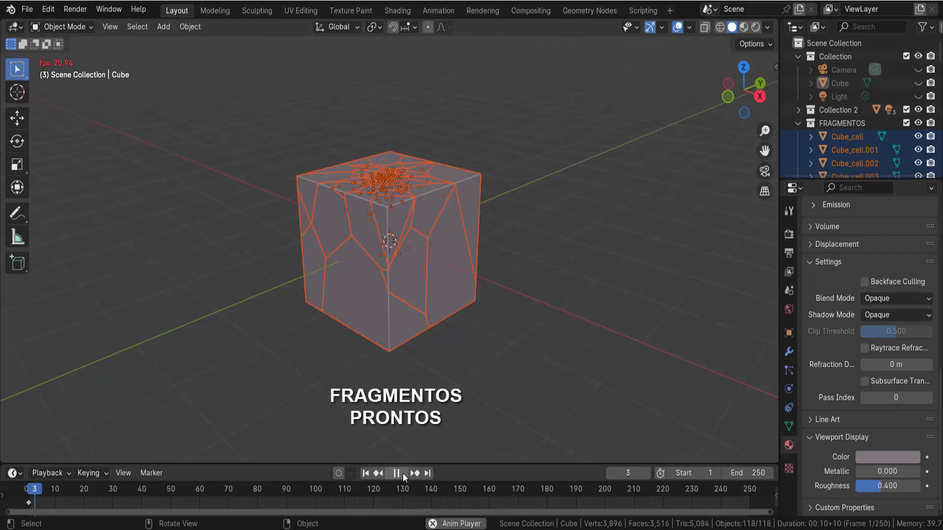
pyautogui.click(367, 473)
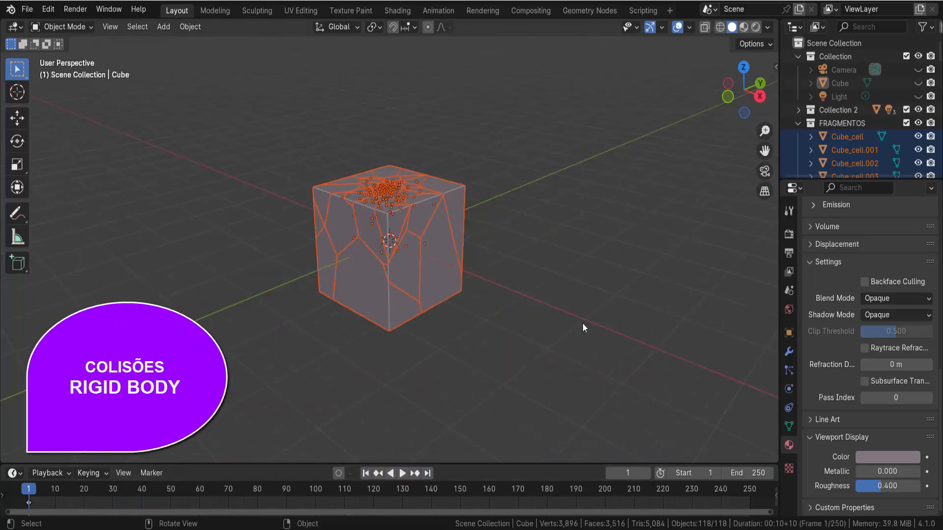
# Deselect all the cube fragments.
pyautogui.moveTo(635, 231); pyautogui.dragTo(630, 302, button='middle')
pyautogui.scroll(4, 575, 215)
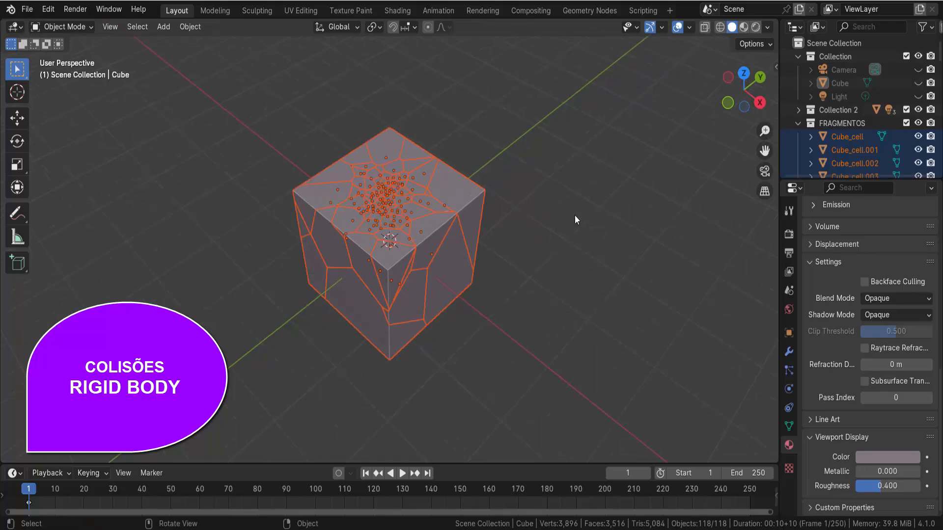
pyautogui.click(588, 190)
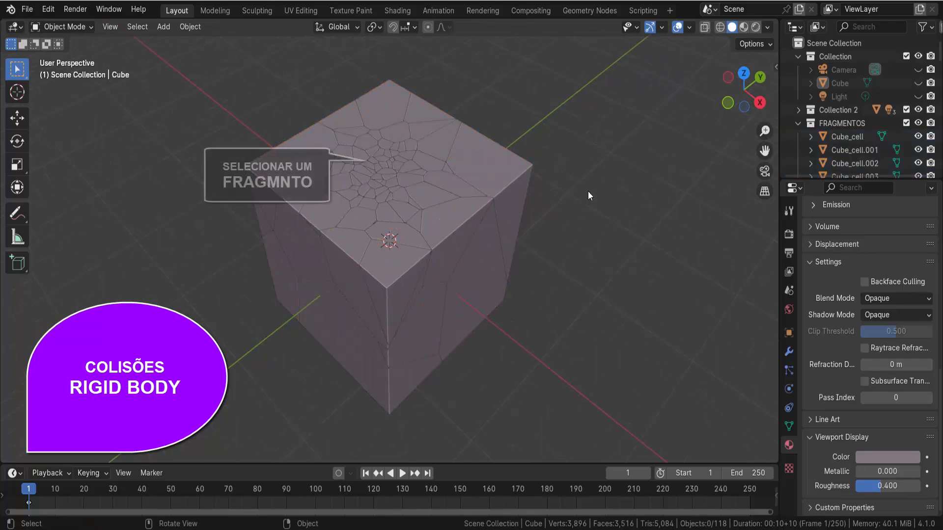
# Select a small fragment near the centre of the cube's top face and add Rigid Body physics of type Active.
pyautogui.click(383, 158)
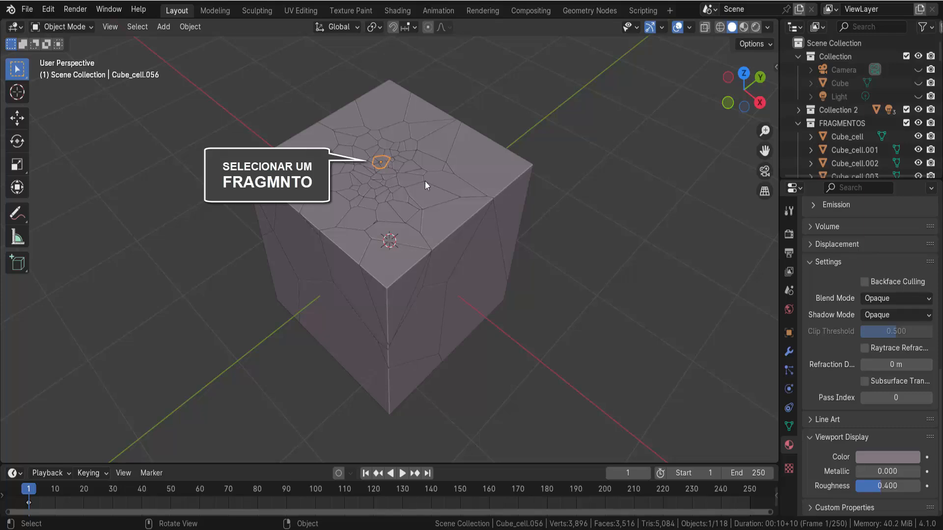
pyautogui.moveTo(628, 279); pyautogui.dragTo(637, 228, button='middle')
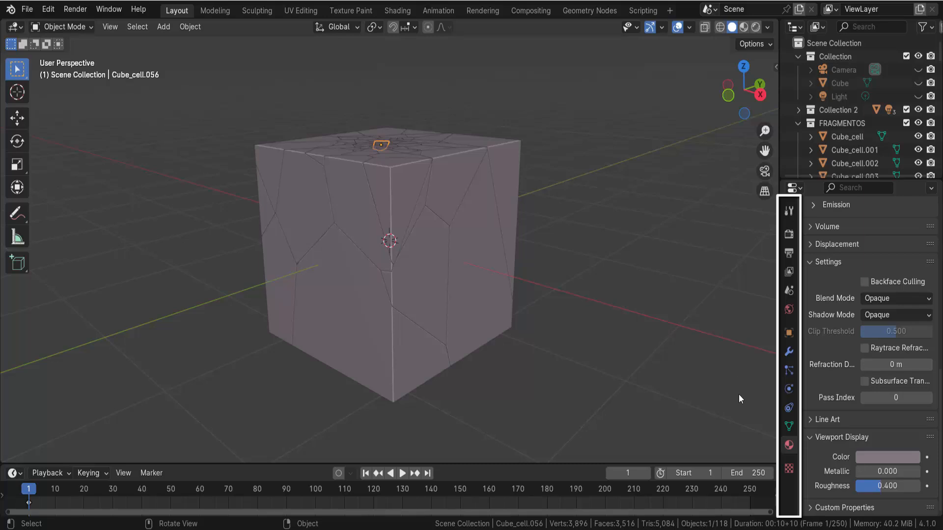
pyautogui.click(790, 389)
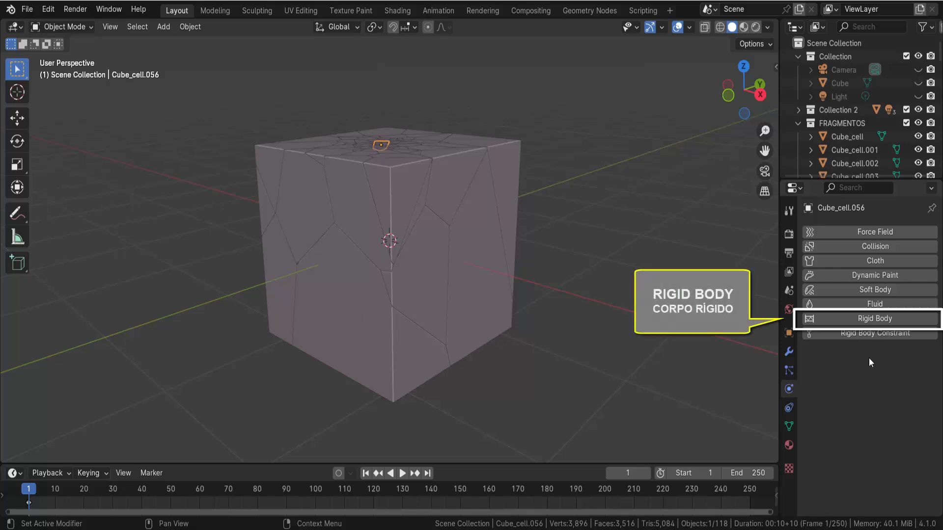
pyautogui.click(889, 318)
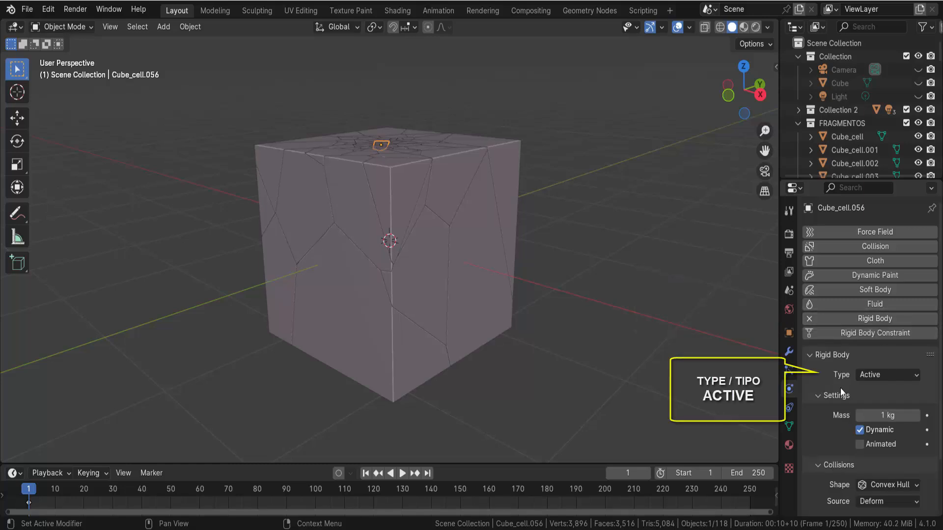
pyautogui.scroll(-3, 841, 388)
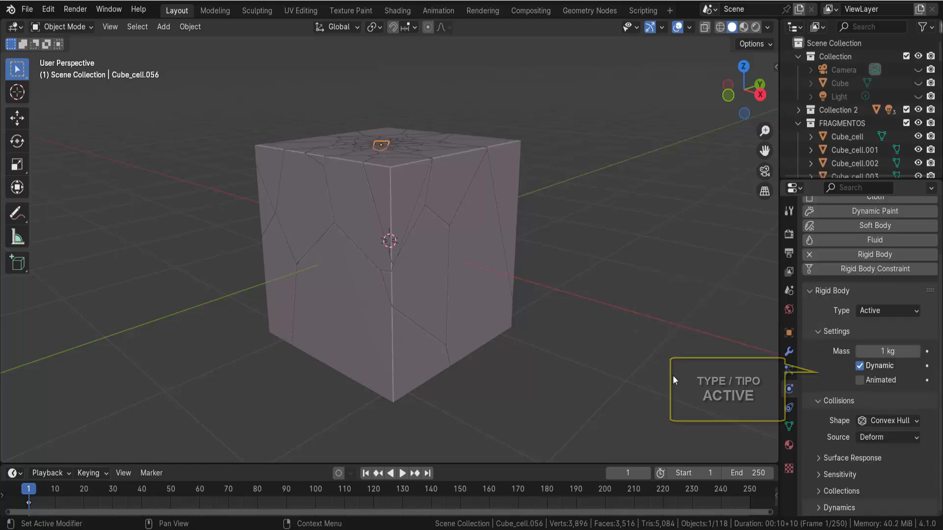
# Play the simulation several times to watch how the rigid body fragment behaves, returning to the first frame each time.
pyautogui.click(403, 473)
pyautogui.click(404, 473)
pyautogui.scroll(-3, 487, 390)
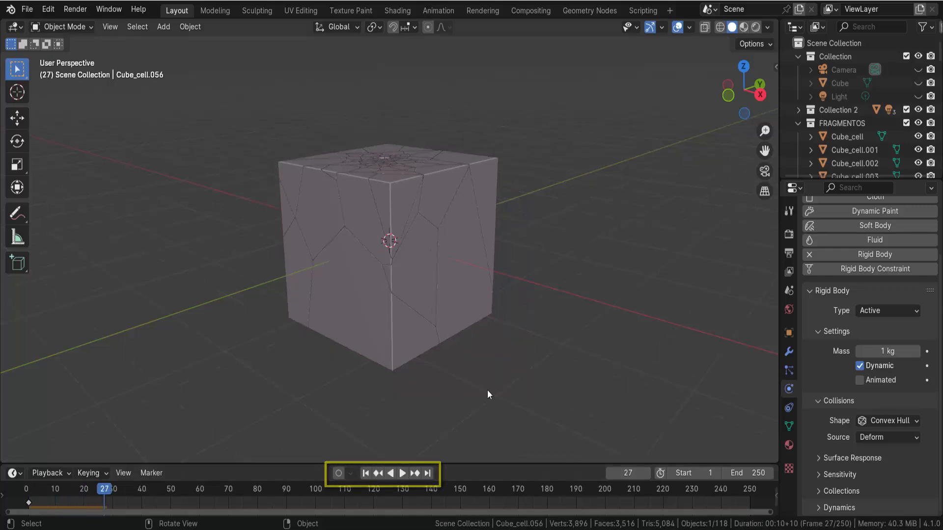
pyautogui.hotkey('shift', 'Left')
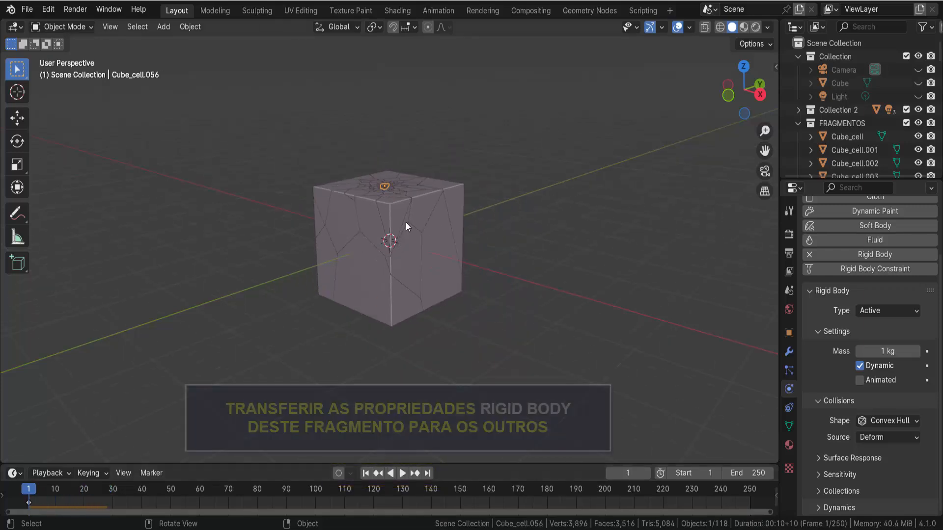
pyautogui.click(402, 474)
pyautogui.click(403, 474)
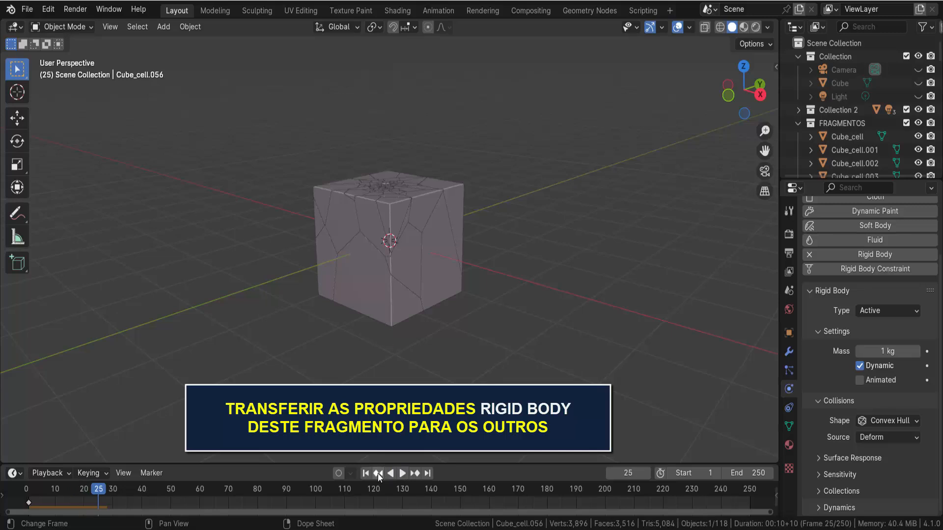
pyautogui.click(366, 473)
pyautogui.moveTo(490, 343); pyautogui.dragTo(455, 204, button='middle')
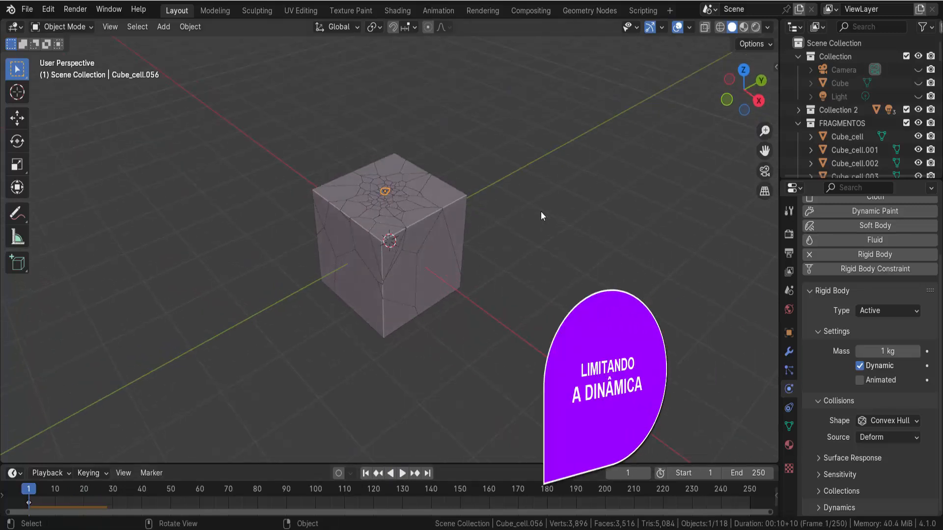
pyautogui.click(403, 473)
pyautogui.click(396, 473)
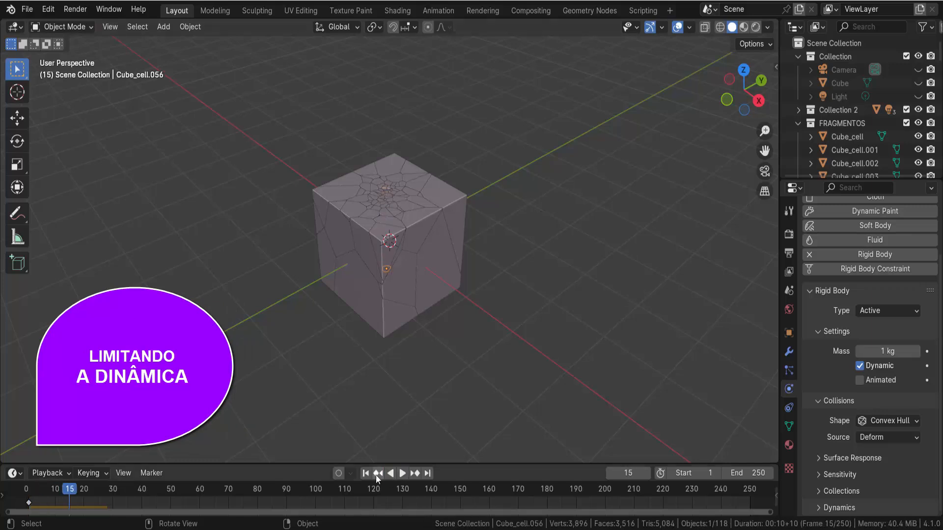
pyautogui.click(367, 473)
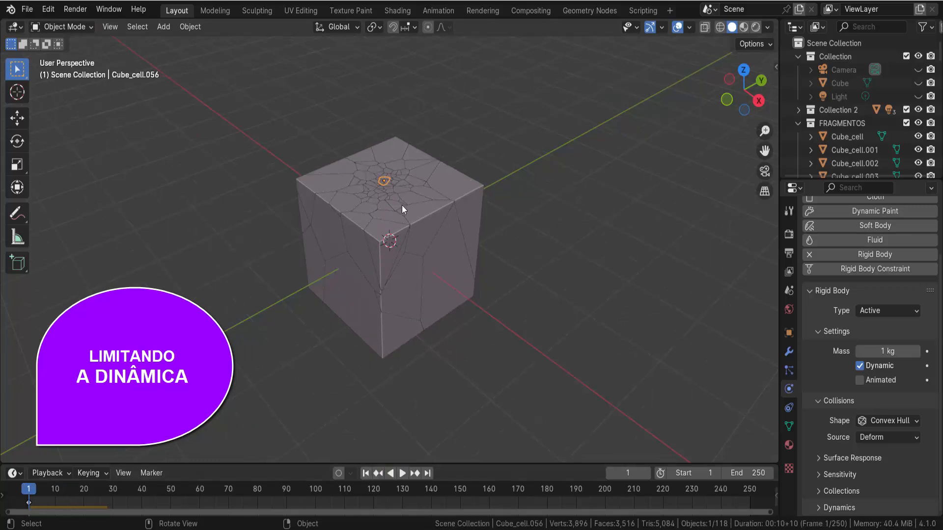
# Enable Deactivation with Start Deactivated in the selected fragment's rigid body dynamics settings.
pyautogui.scroll(3, 402, 205)
pyautogui.scroll(-3, 396, 152)
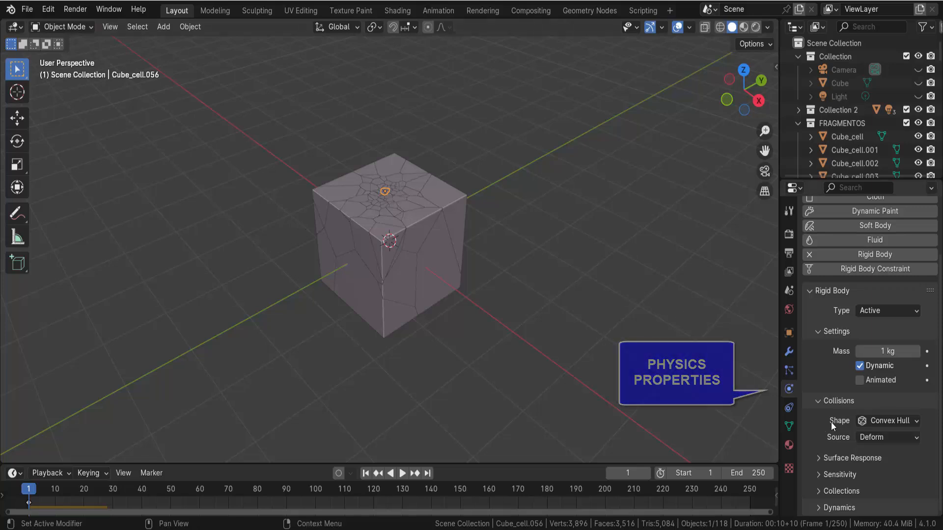
pyautogui.click(820, 508)
pyautogui.scroll(-1, 815, 473)
pyautogui.scroll(-1, 815, 472)
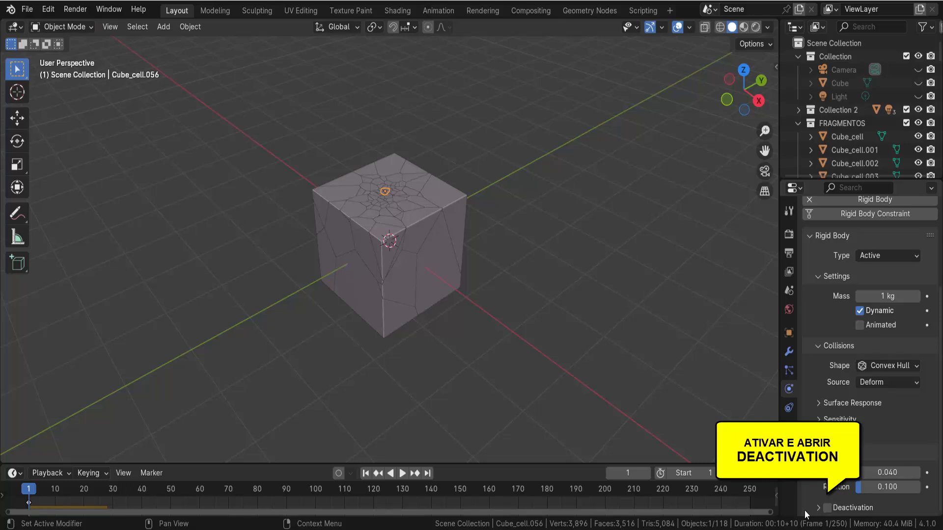
pyautogui.click(827, 509)
pyautogui.click(834, 510)
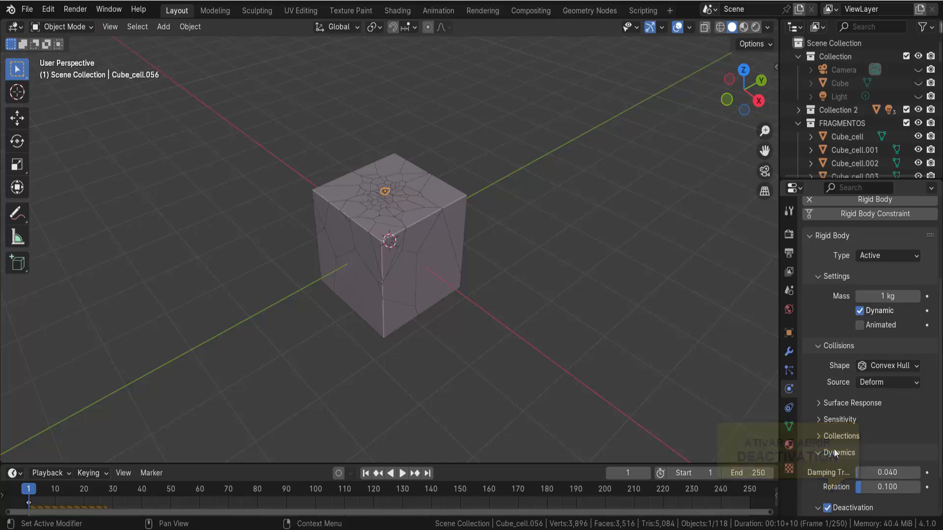
pyautogui.scroll(-3, 835, 457)
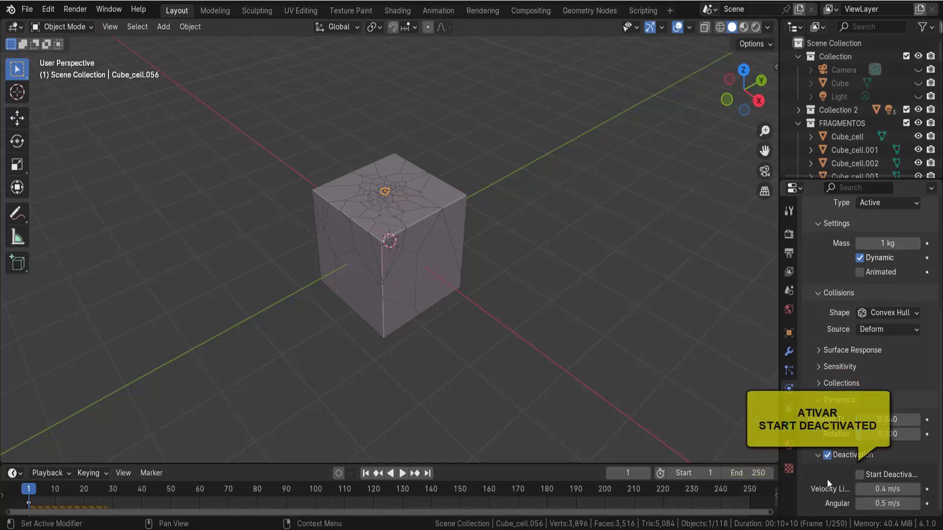
pyautogui.click(859, 475)
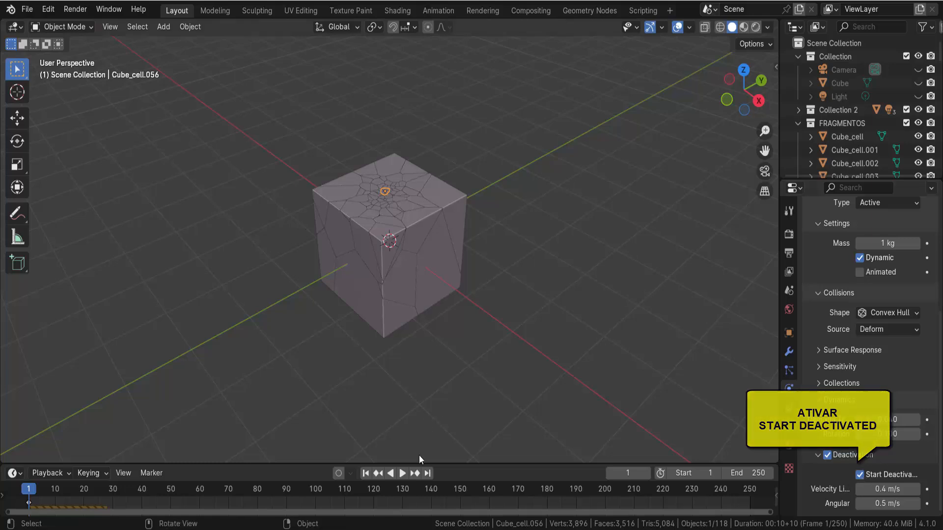
# Play the simulation to check the fragment's motion with Start Deactivated enabled, and return to the first frame.
pyautogui.click(401, 474)
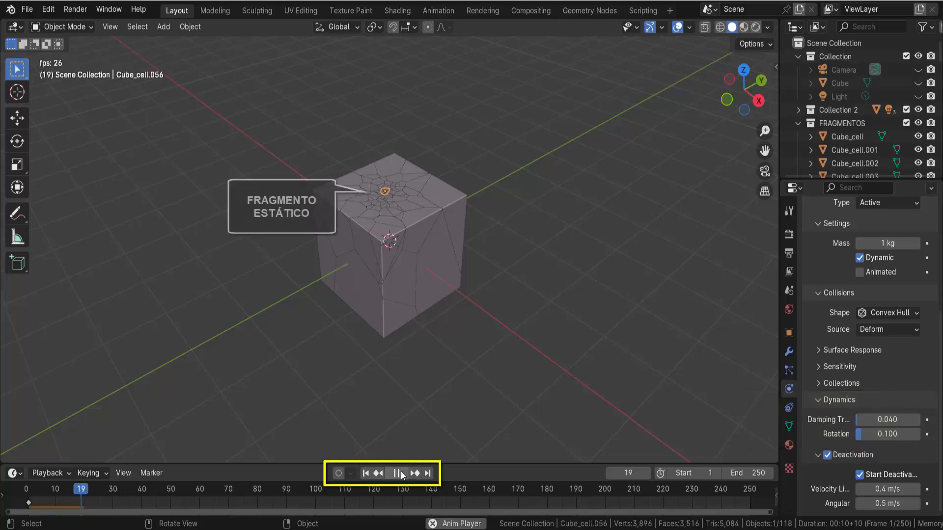
pyautogui.click(402, 474)
pyautogui.hotkey('shift', 'Left')
pyautogui.scroll(3, 497, 302)
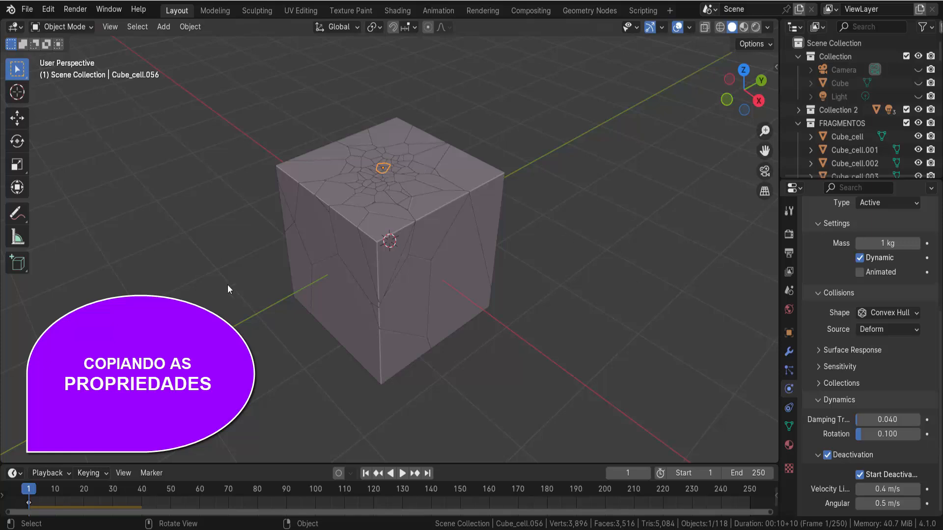
# Select all the cube fragments and copy the active fragment's rigid body settings to them.
pyautogui.scroll(-1, 569, 290)
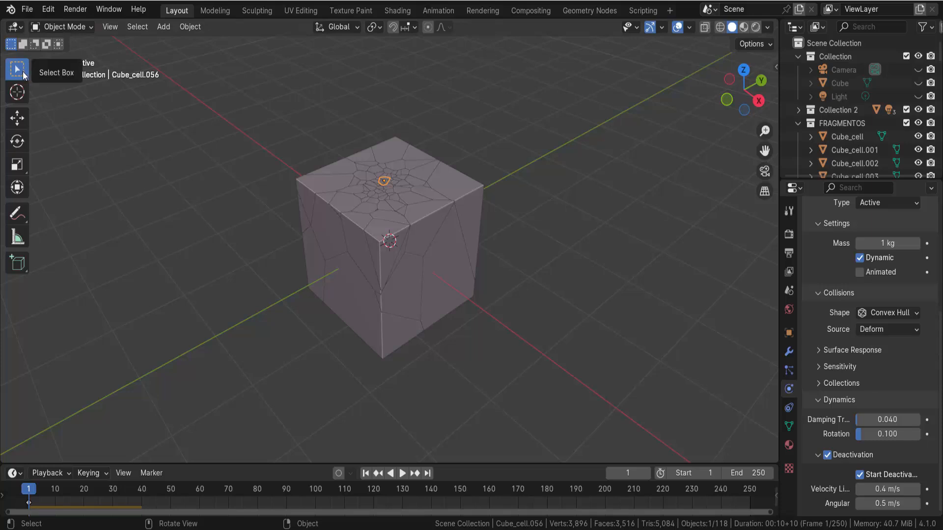
pyautogui.moveTo(243, 92); pyautogui.dragTo(582, 384)
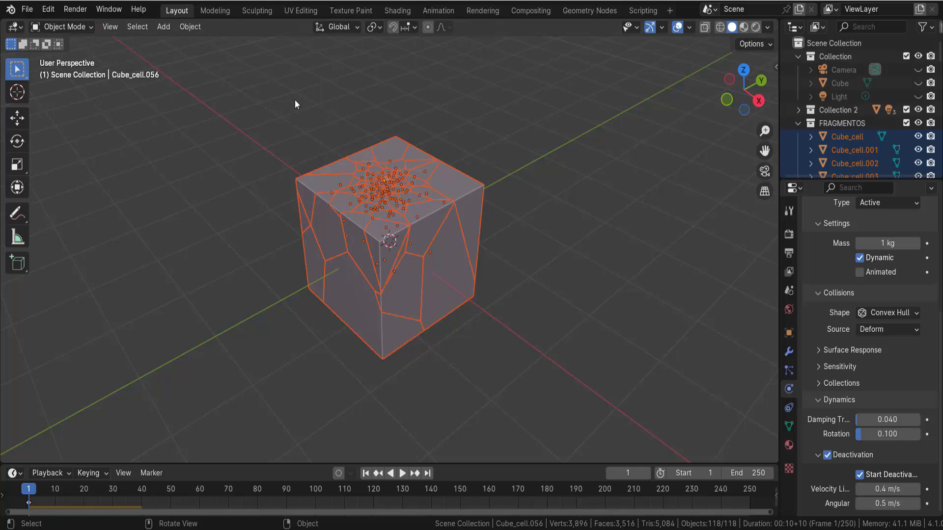
pyautogui.click(190, 27)
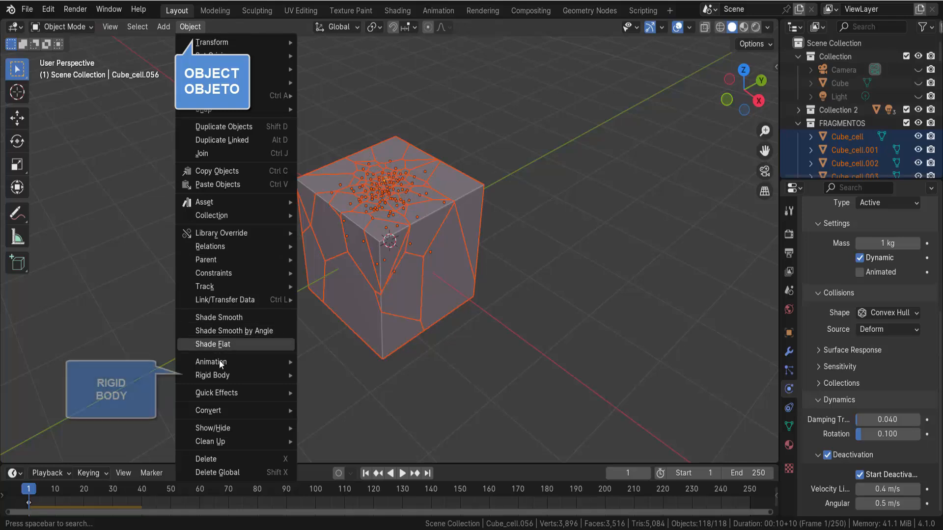
pyautogui.moveTo(205, 376)
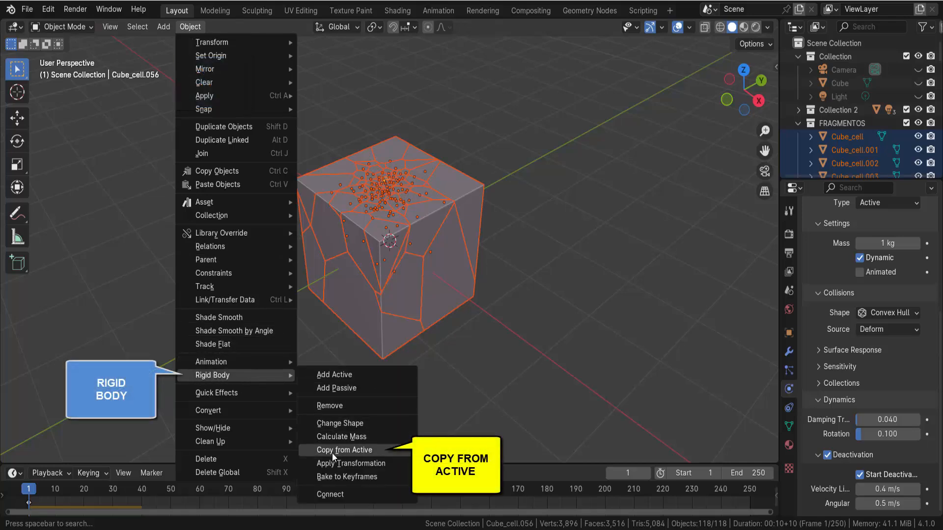
pyautogui.click(382, 449)
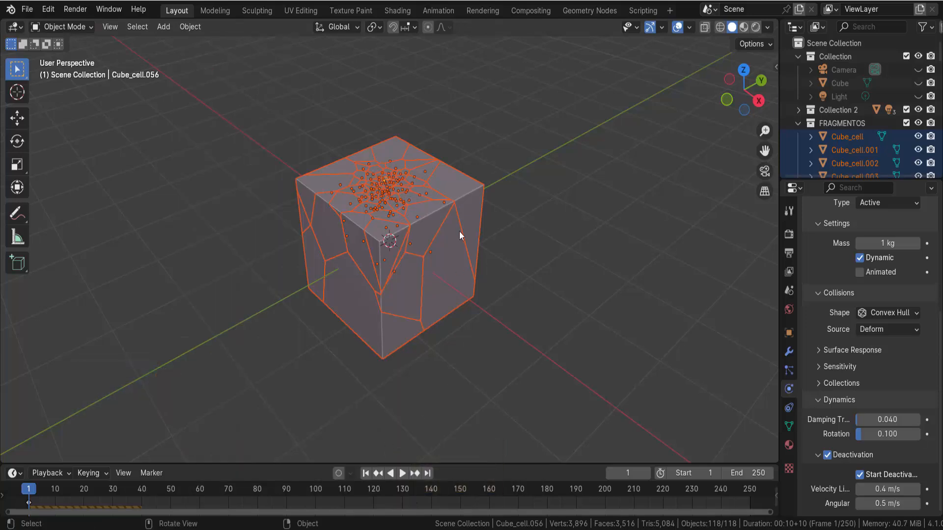
# Select several fragments on the cube's side one by one to check their rigid body and deactivation settings.
pyautogui.click(475, 205)
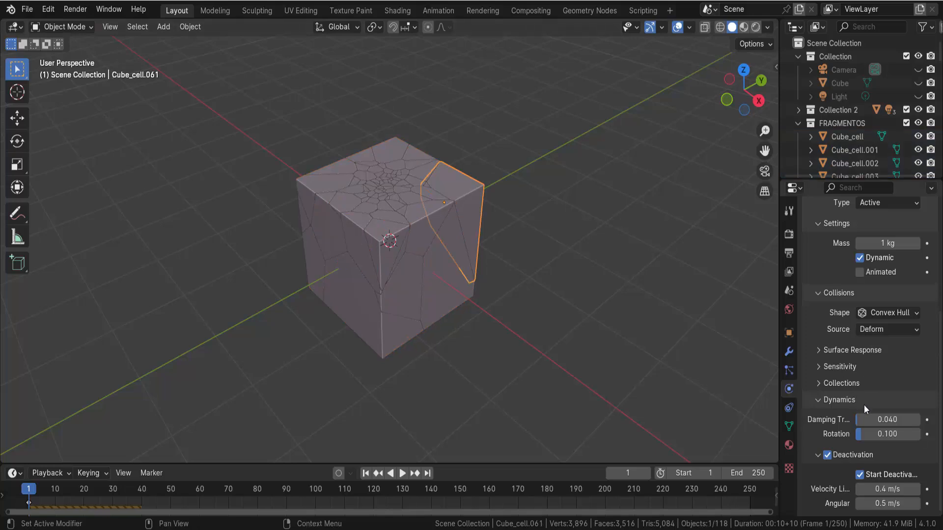
pyautogui.click(457, 286)
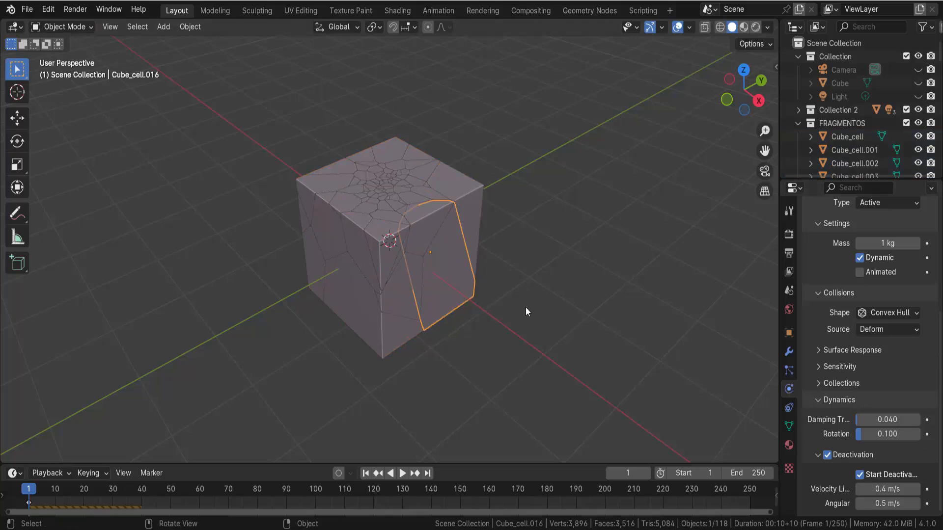
pyautogui.click(408, 299)
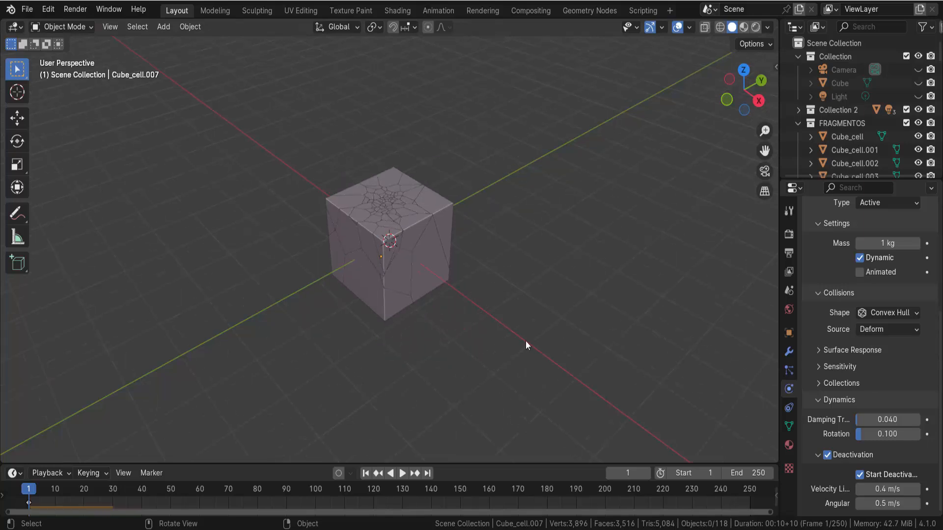
# Add a Rock Generator mesh and move it up along Z until it sits above the fractured cube.
pyautogui.moveTo(525, 341); pyautogui.dragTo(529, 321, button='middle')
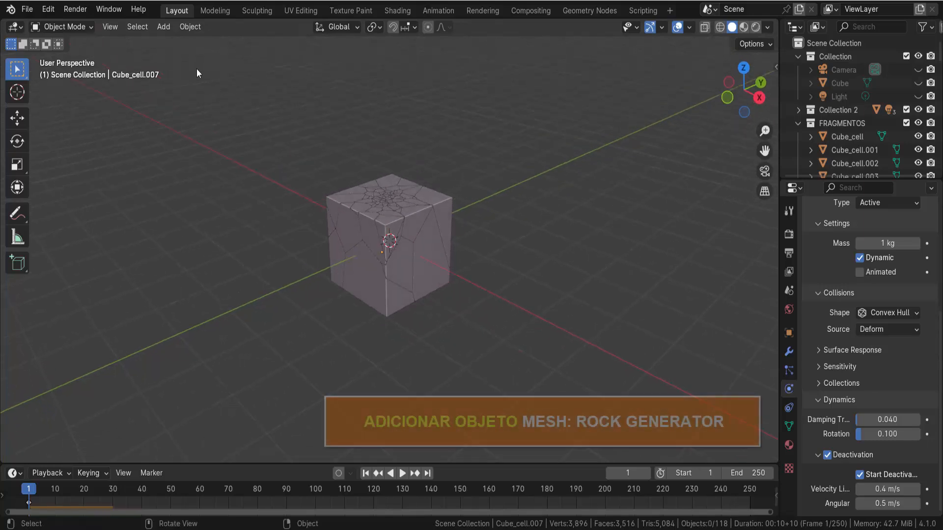
pyautogui.click(164, 28)
pyautogui.moveTo(171, 43)
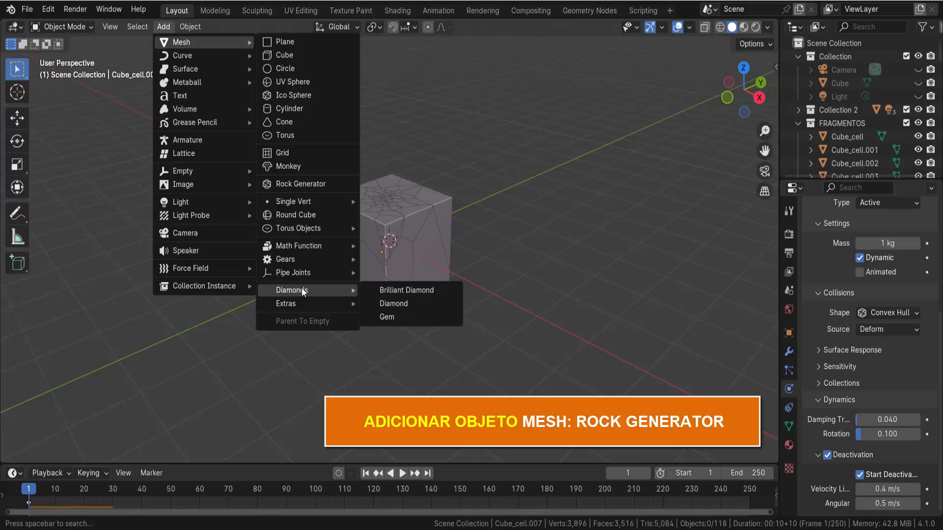
pyautogui.click(308, 183)
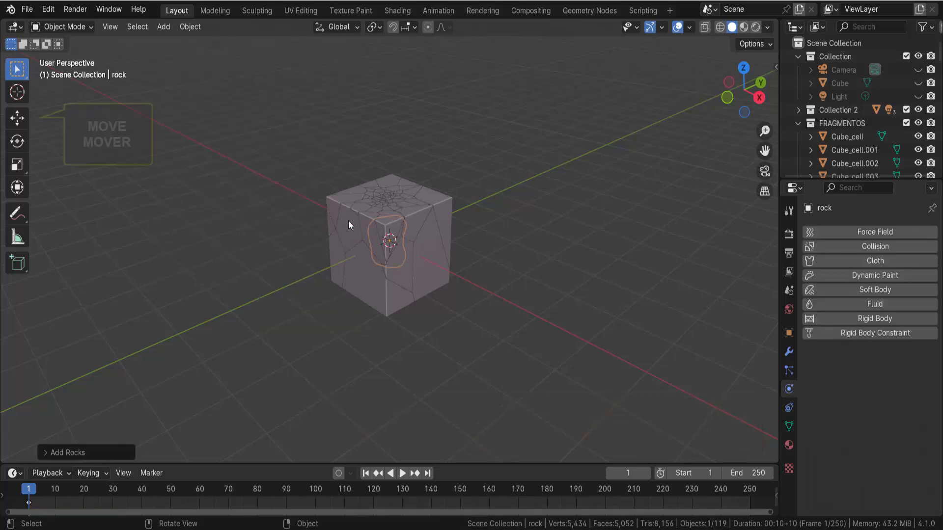
pyautogui.click(14, 118)
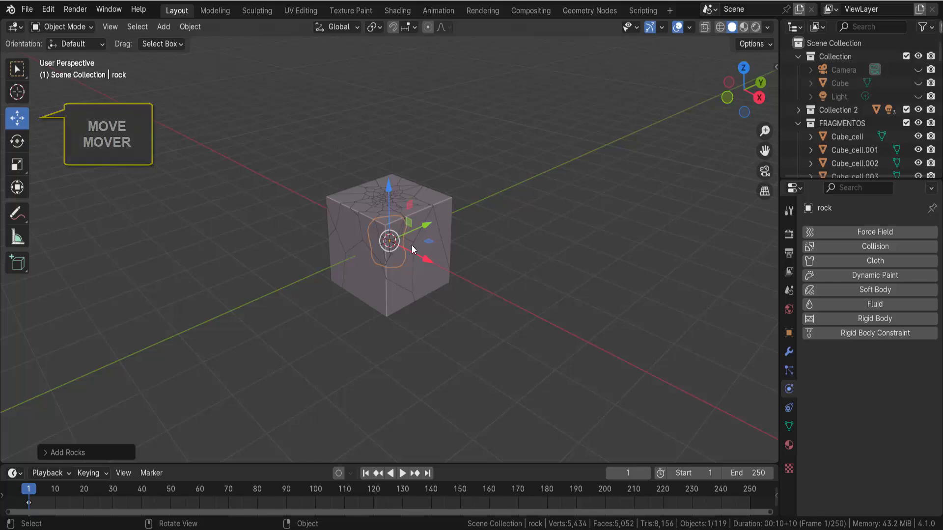
pyautogui.moveTo(391, 192); pyautogui.dragTo(420, 67)
# Scale the rock down to about half its size and apply its rotation and scale.
pyautogui.press('s')
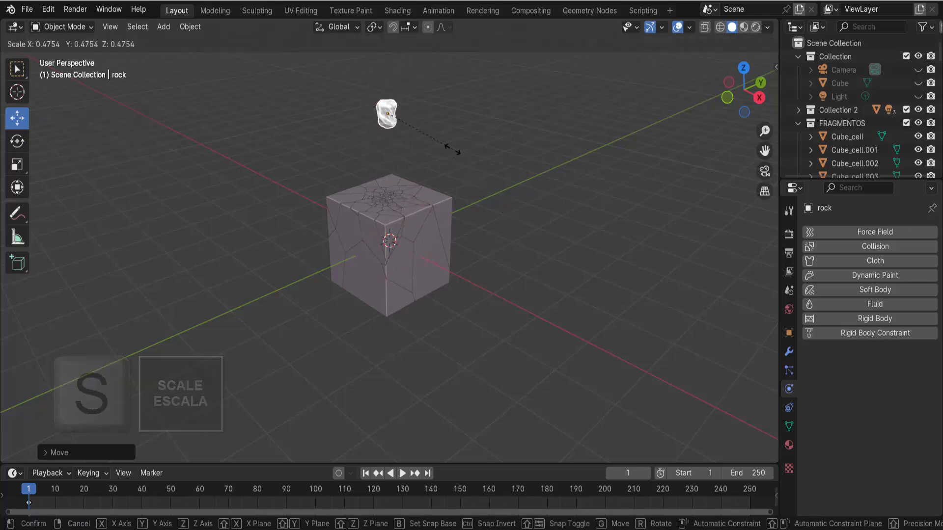
pyautogui.click(436, 150)
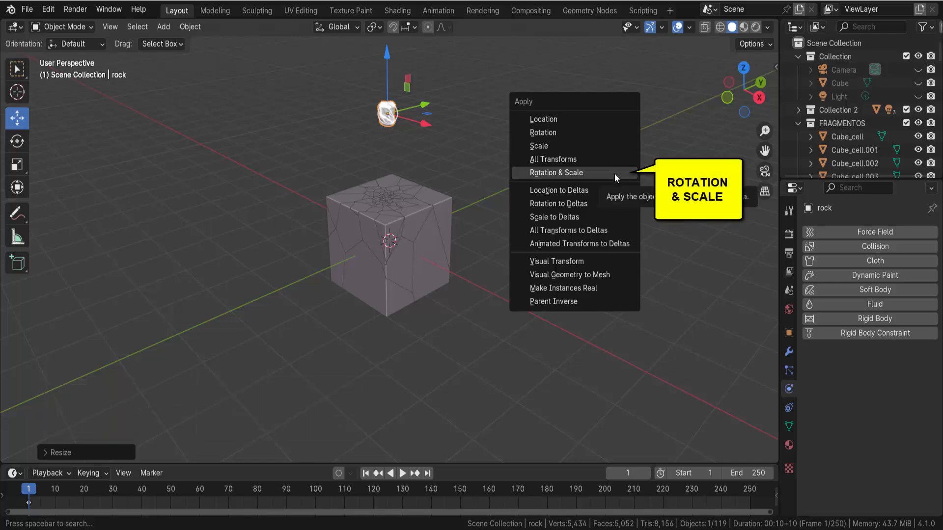
pyautogui.click(614, 173)
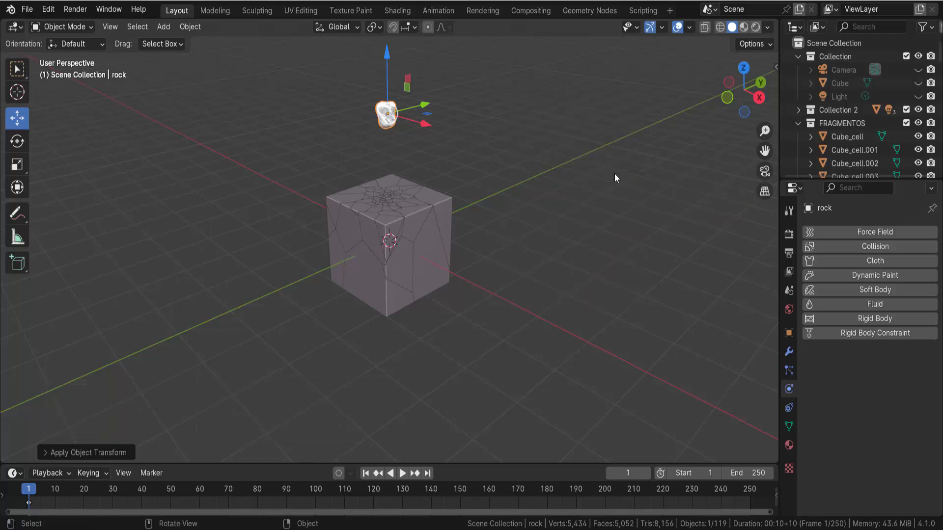
# Play the animation briefly to check the rock above the cube and return to the first frame.
pyautogui.click(404, 473)
pyautogui.click(402, 473)
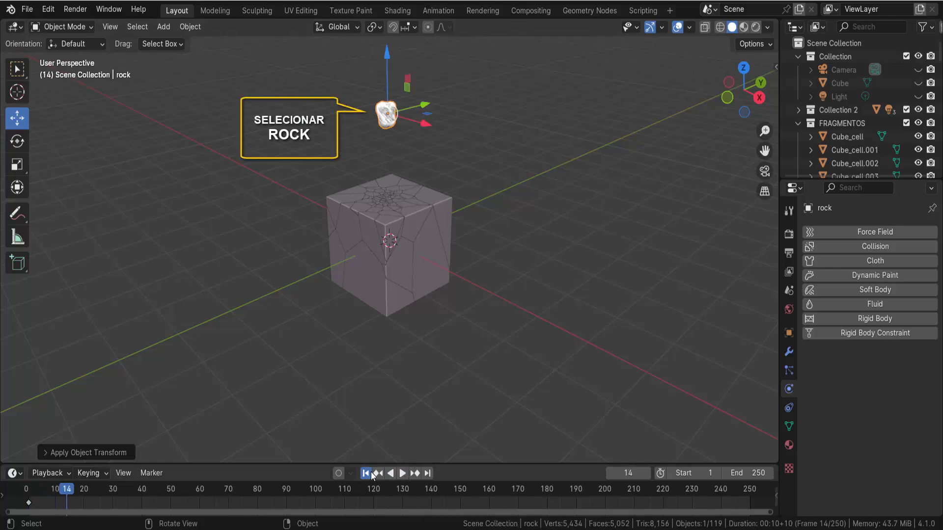
pyautogui.click(371, 474)
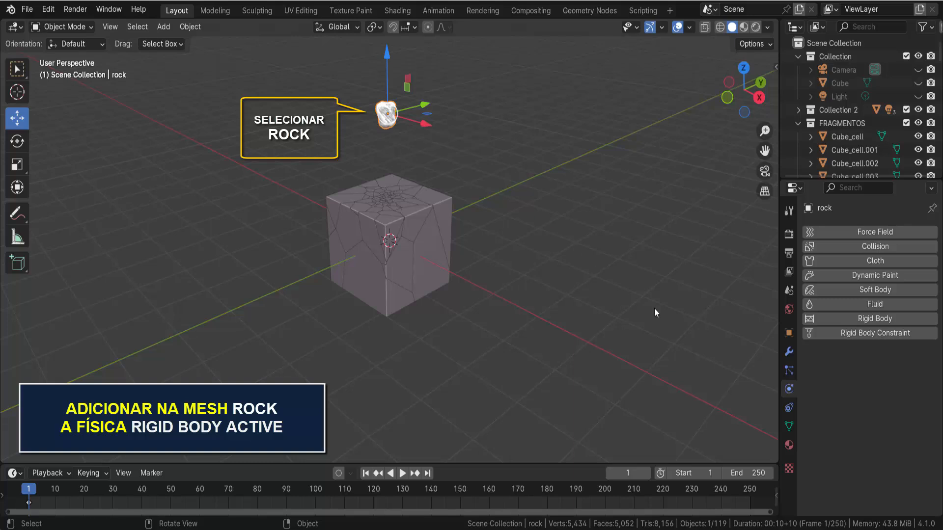
# Add an active Rigid Body to the rock and play the animation twice to check its fall, returning to the first frame each time.
pyautogui.click(870, 318)
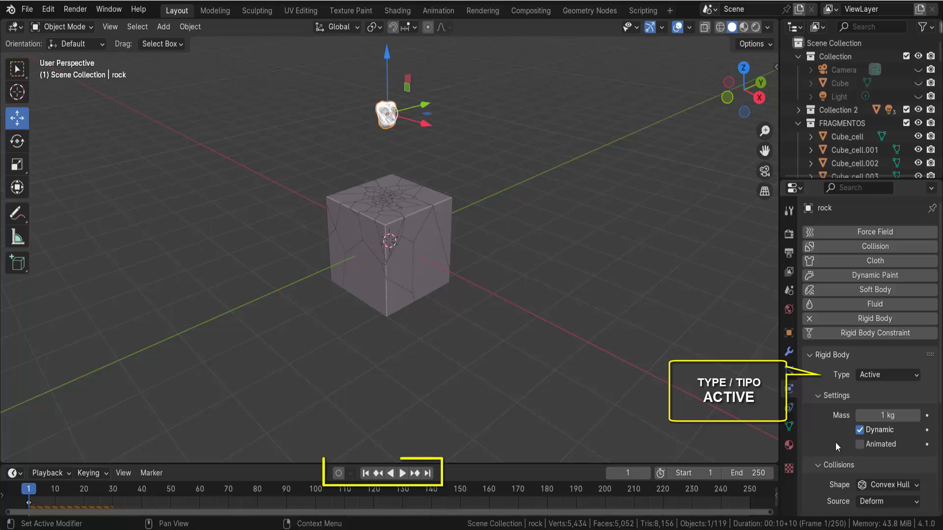
pyautogui.click(403, 473)
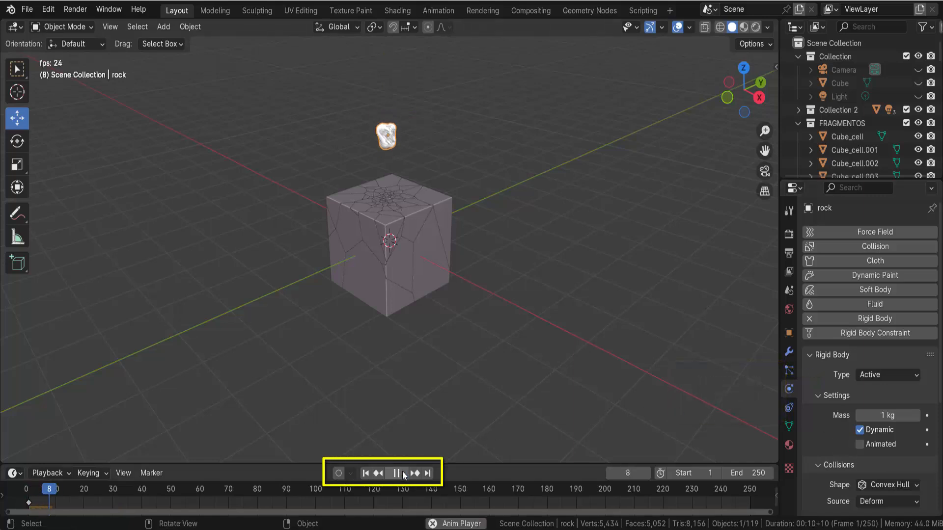
pyautogui.click(397, 473)
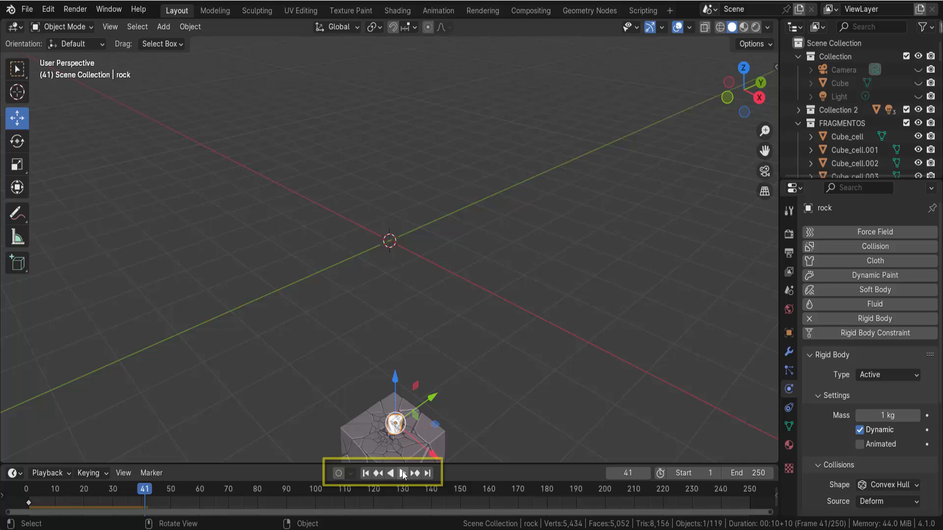
pyautogui.click(366, 473)
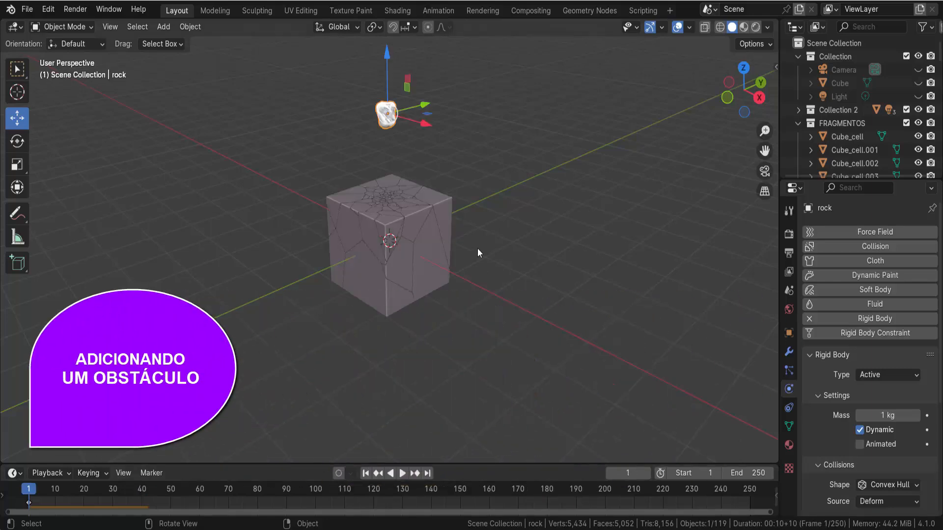
pyautogui.click(404, 473)
pyautogui.click(403, 473)
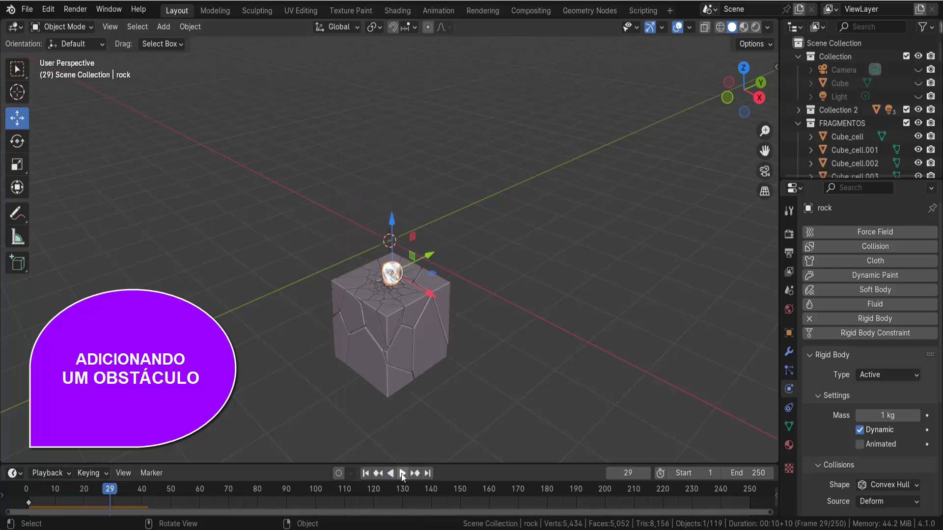
pyautogui.click(366, 473)
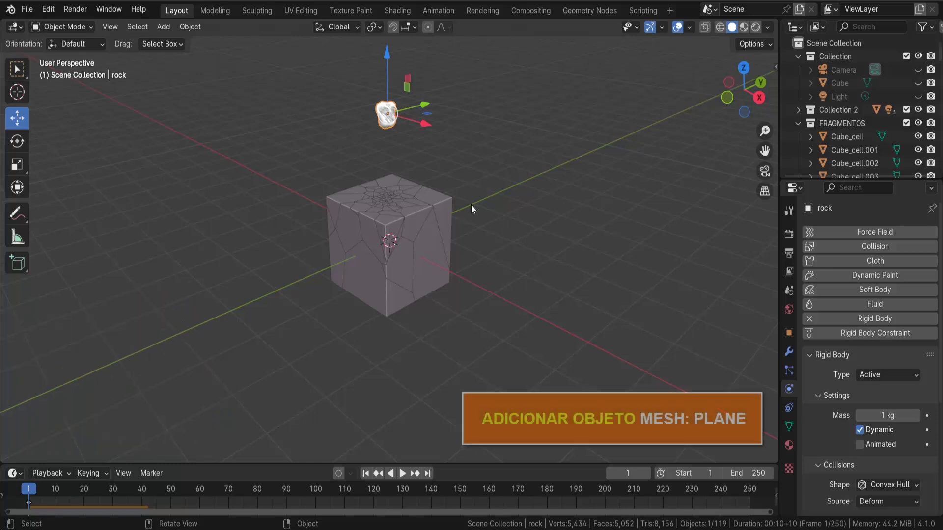
# Add a plane mesh, scale it up to several times the cube's width and lower it along Z beneath the cube.
pyautogui.click(163, 27)
pyautogui.moveTo(175, 44)
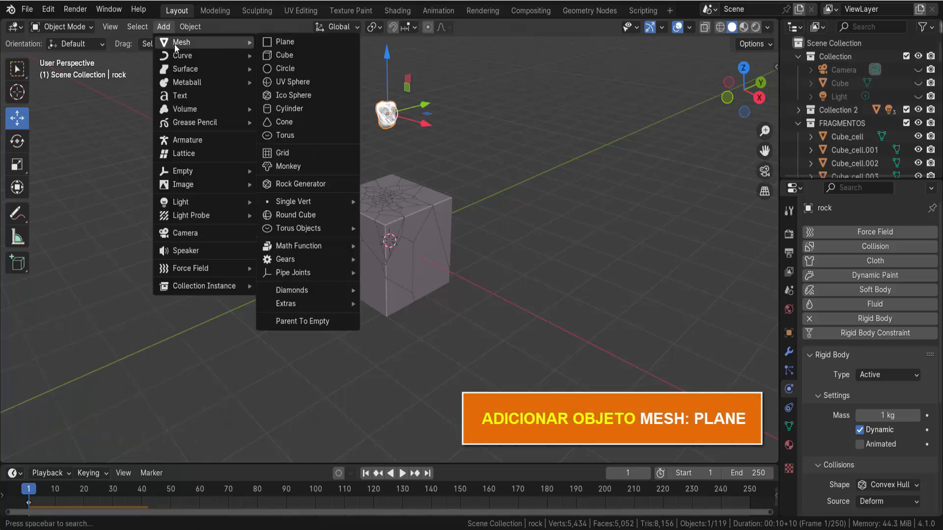
pyautogui.click(293, 42)
pyautogui.press('s')
pyautogui.moveTo(389, 190); pyautogui.dragTo(407, 232)
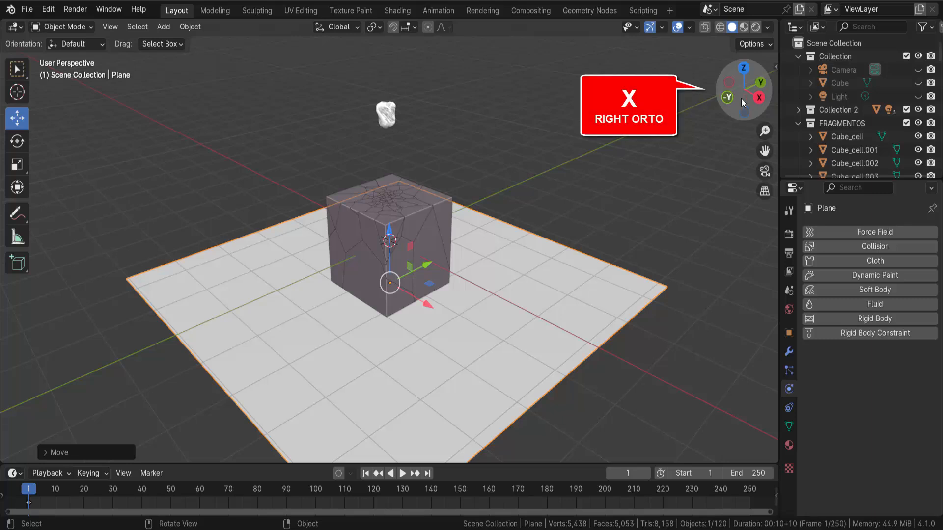
# Raise the plane slightly along Z so it sits directly under the cube's base.
pyautogui.click(759, 97)
pyautogui.scroll(3, 464, 255)
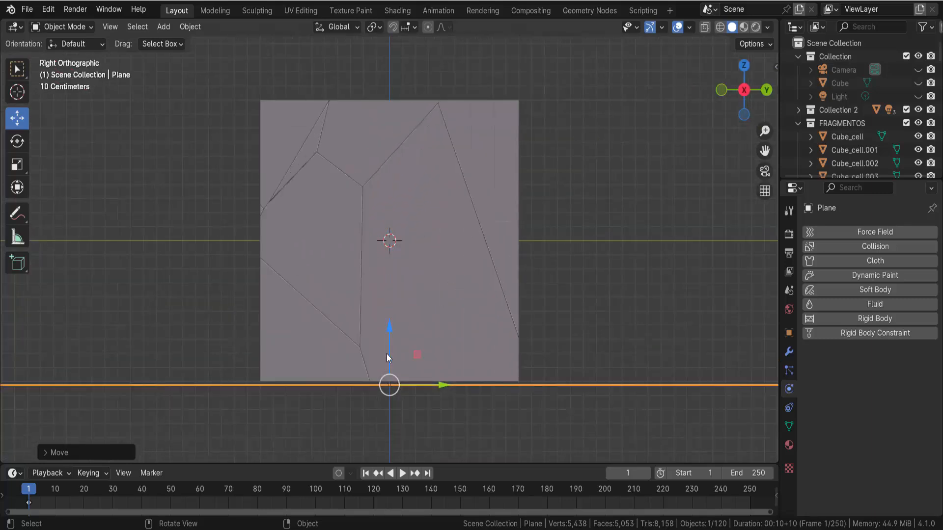
pyautogui.moveTo(394, 330); pyautogui.dragTo(423, 327)
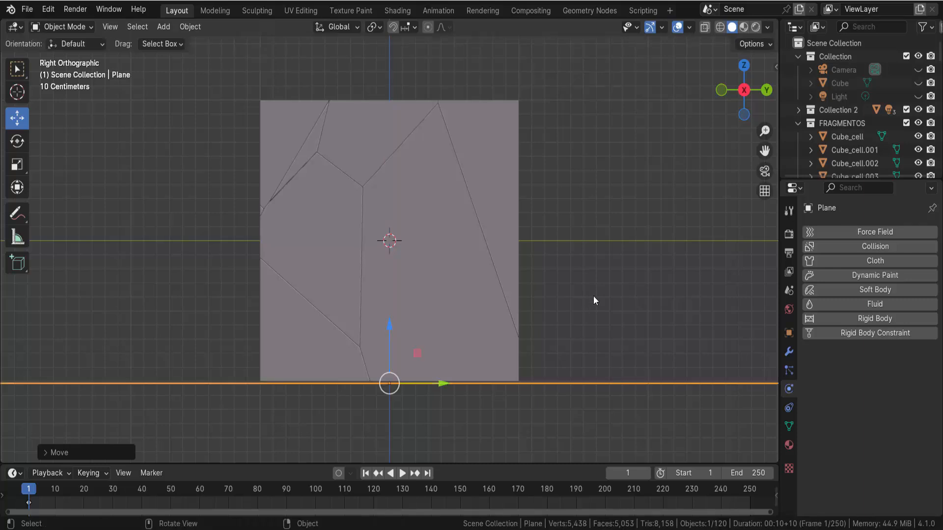
# Add a Rigid Body to the ground plane and set its type to Passive.
pyautogui.moveTo(593, 301); pyautogui.dragTo(462, 290, button='middle')
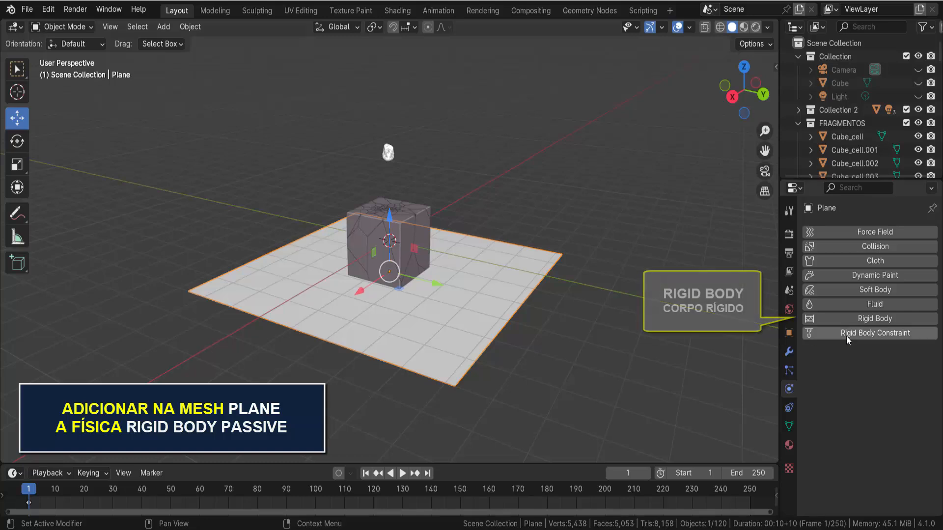
pyautogui.click(847, 319)
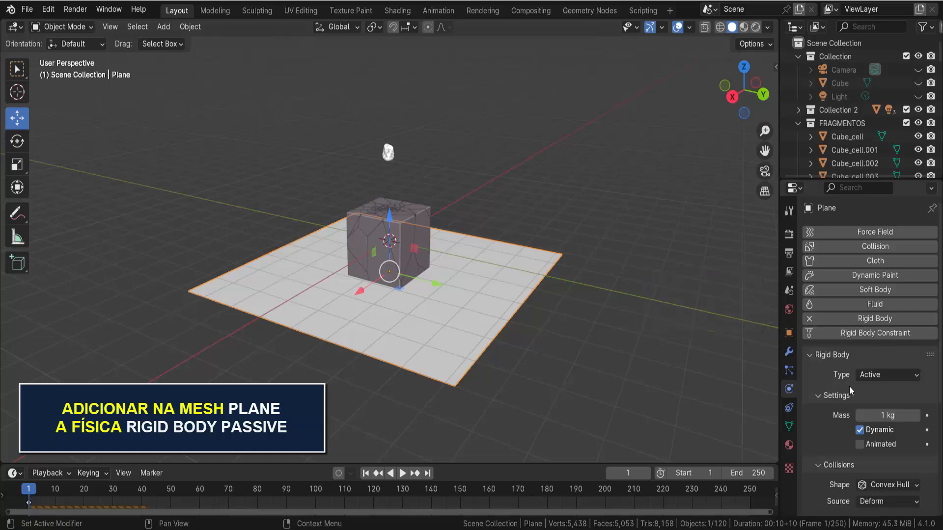
pyautogui.click(886, 376)
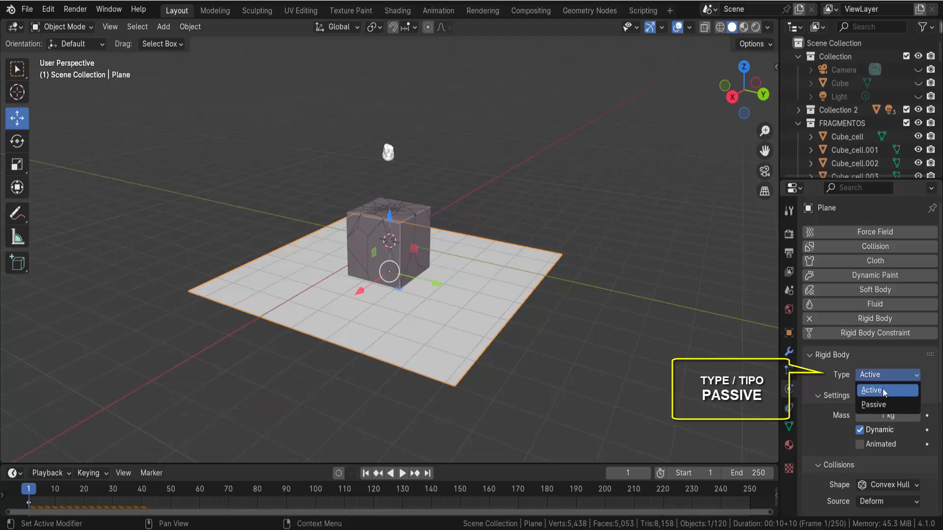
pyautogui.click(874, 405)
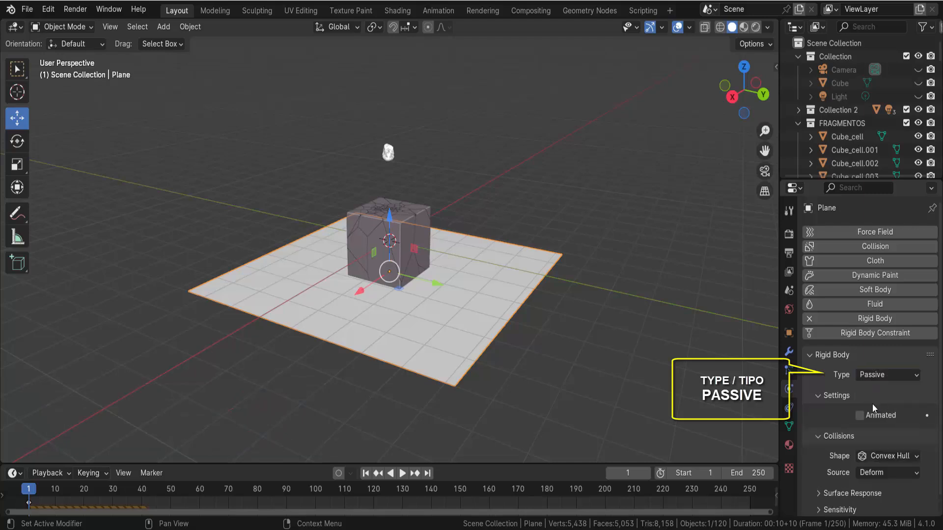
# Deselect the plane and play the animation to check the rock and fragments colliding on the ground, then return to the first frame.
pyautogui.click(668, 345)
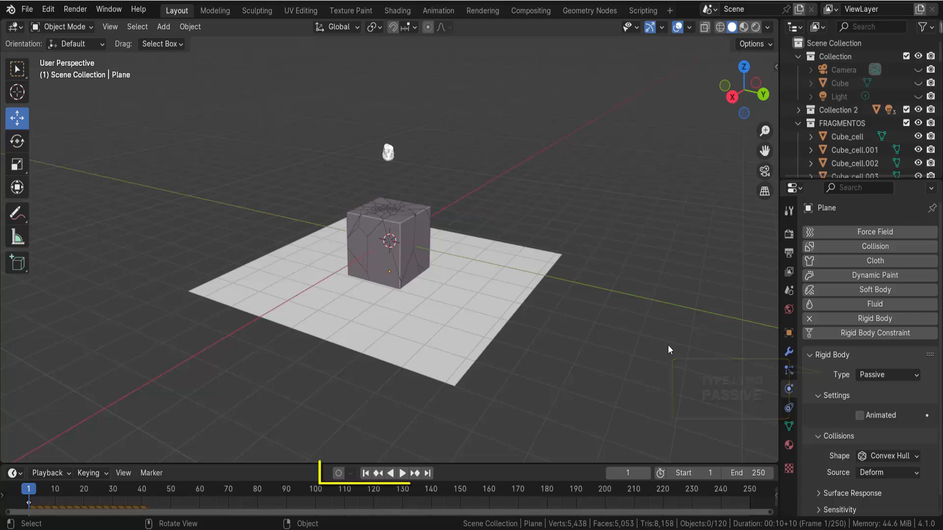
pyautogui.click(406, 474)
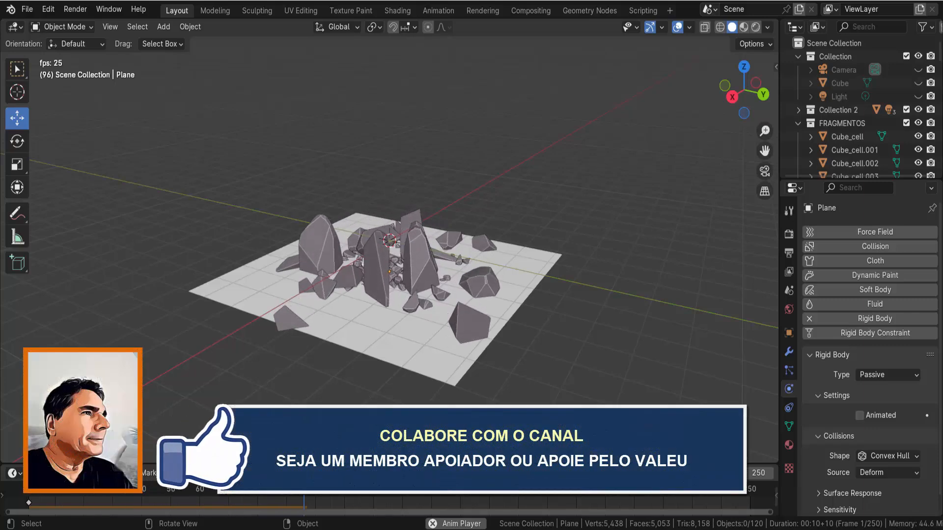
pyautogui.press('Escape')
pyautogui.moveTo(545, 349); pyautogui.dragTo(523, 355, button='middle')
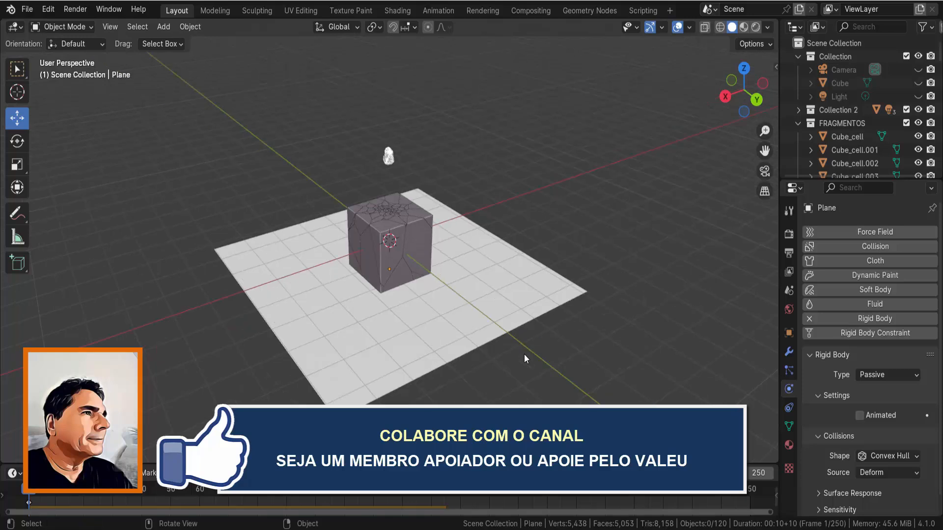